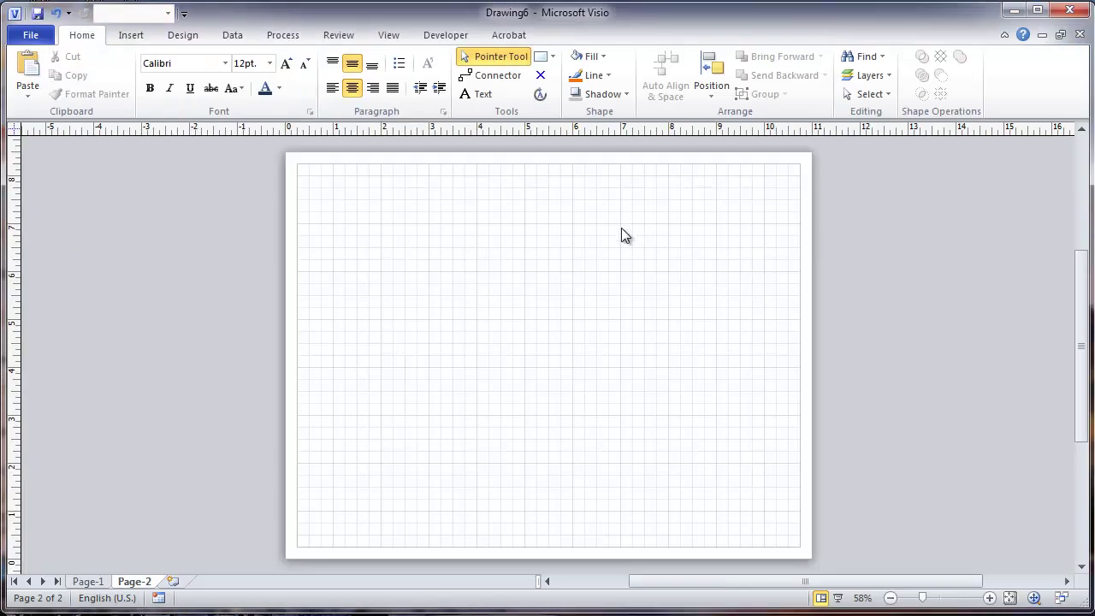
Insert a gradient-style container and stretch it taller to 3 in by 3.375 in.
left_click(133, 35)
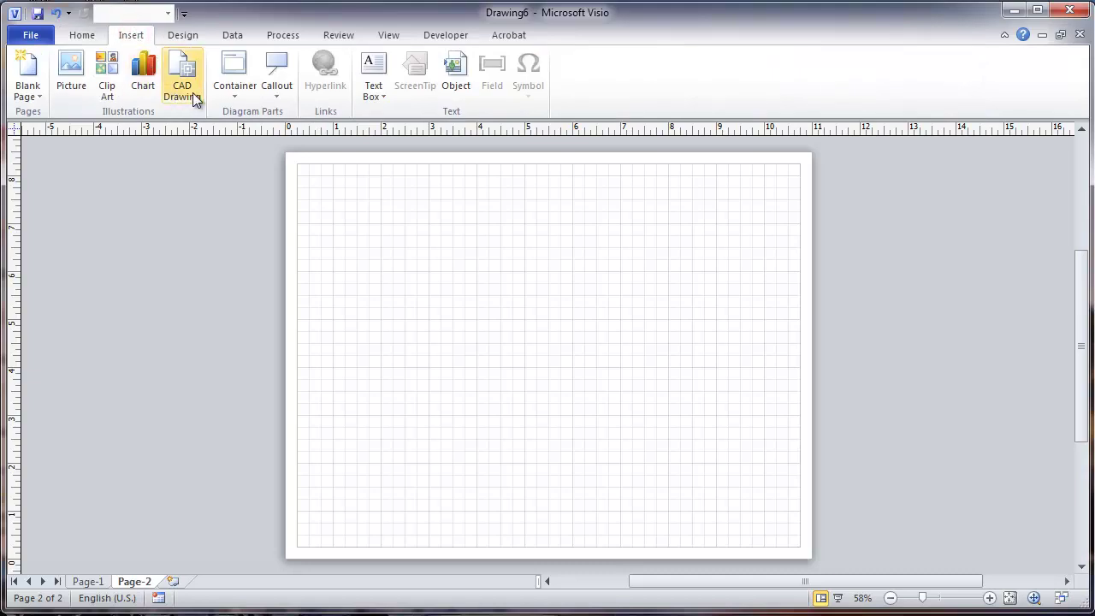
left_click(237, 96)
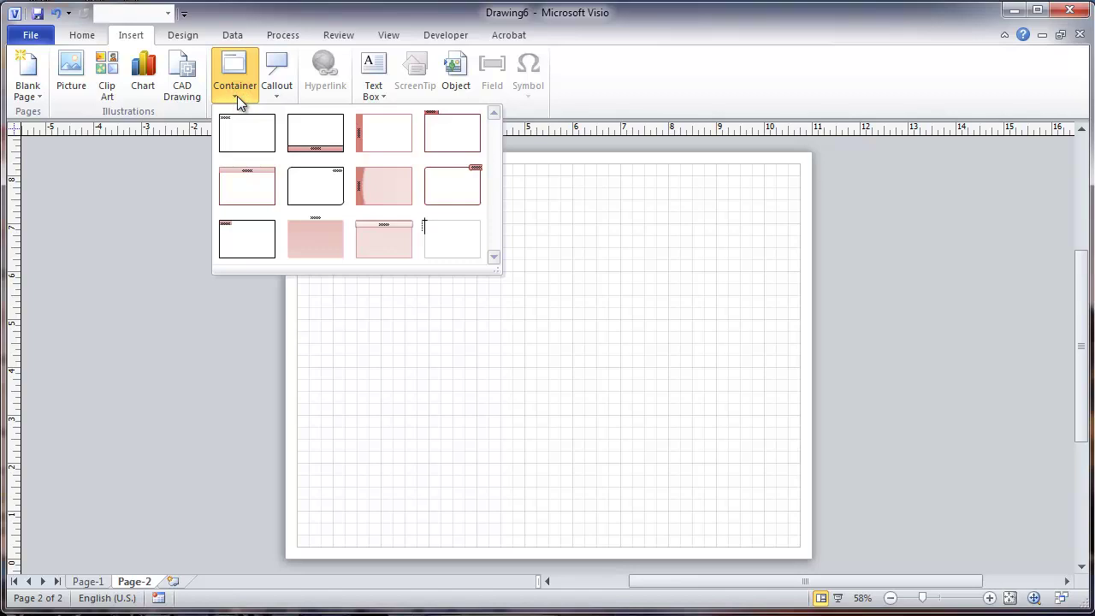
left_click(303, 233)
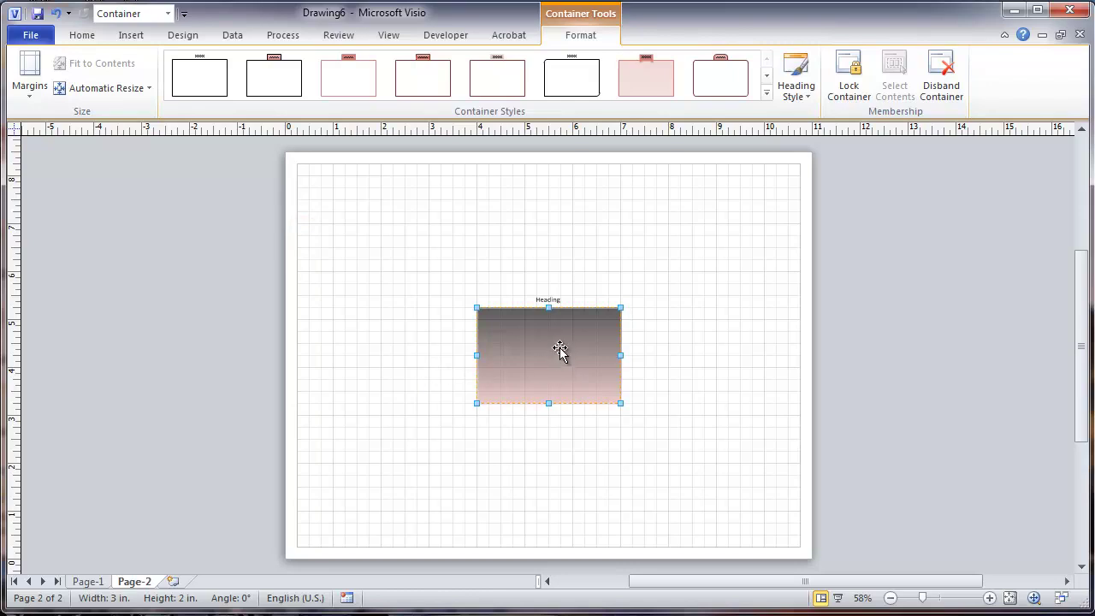
left_click_drag(548, 307, 548, 242)
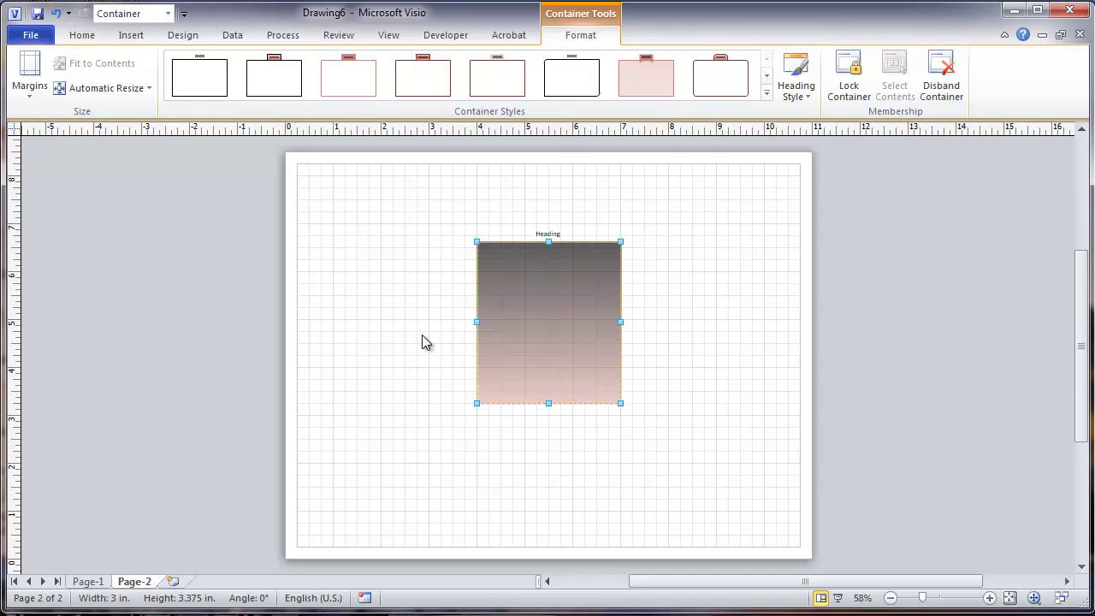
Show the Shapes pane and load the Network and Peripherals (US units) stencil.
left_click(356, 331)
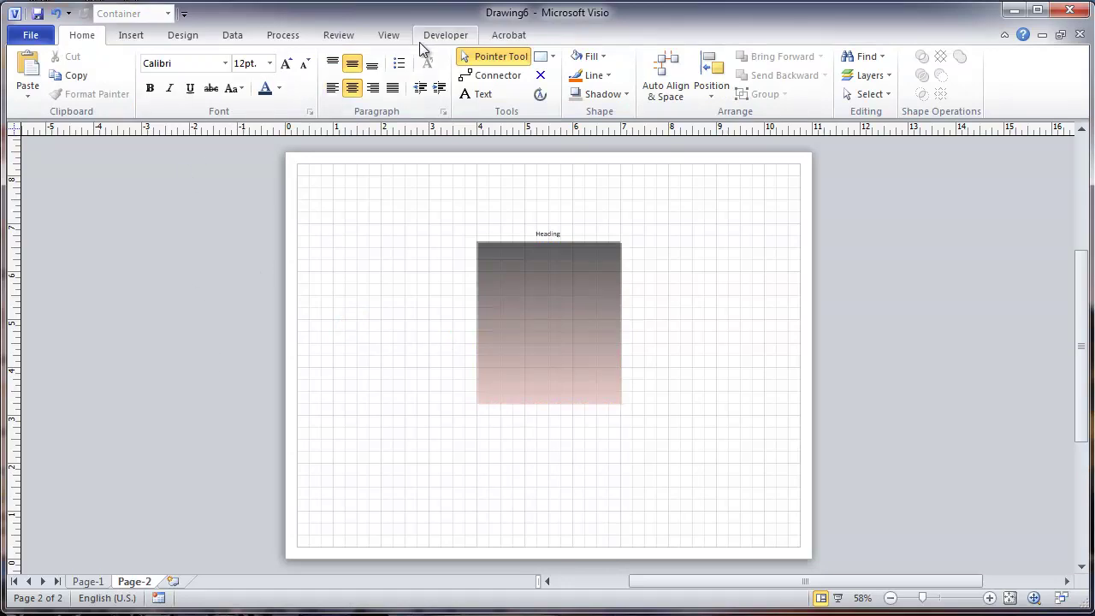
left_click(389, 35)
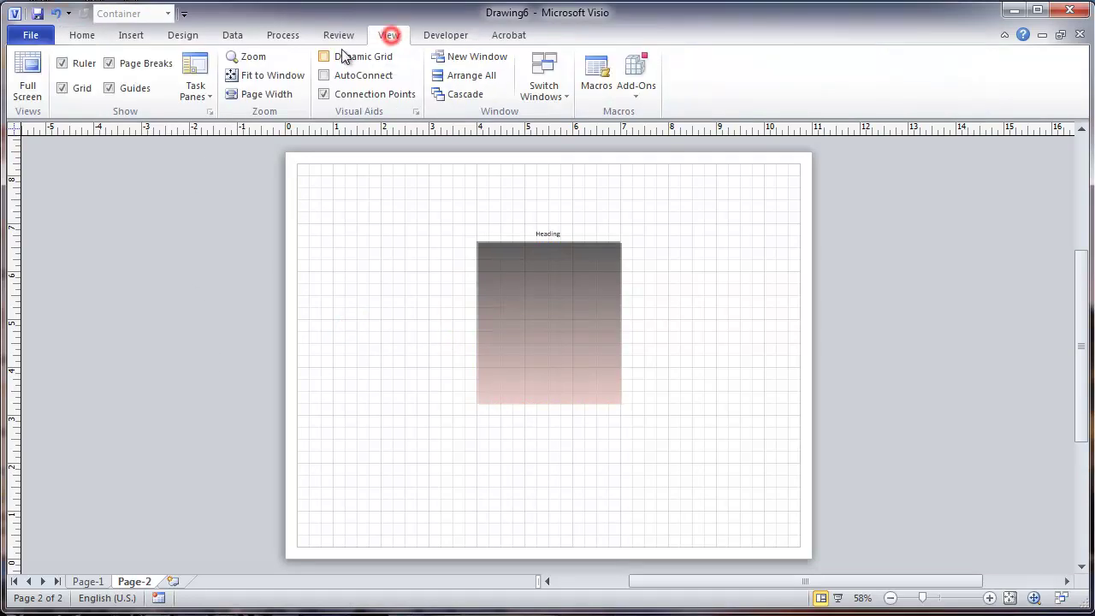
left_click(208, 90)
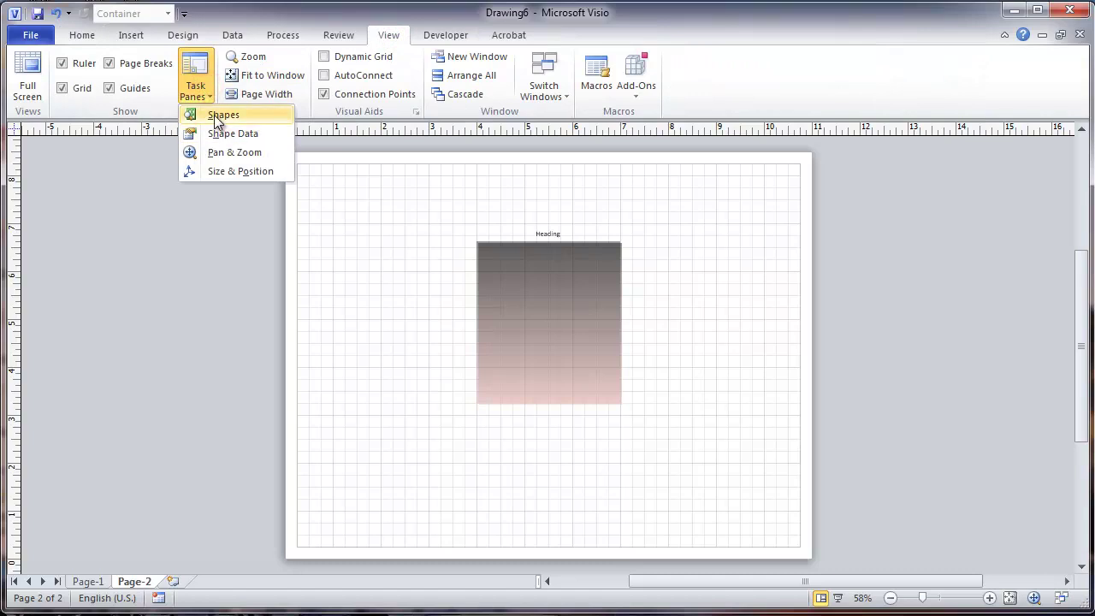
left_click(197, 114)
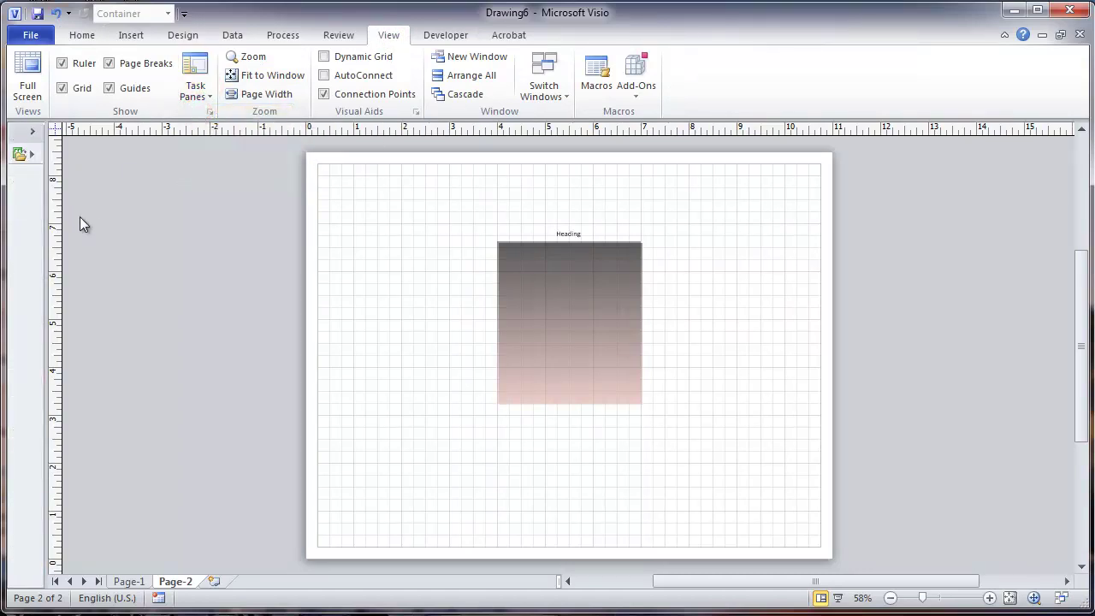
left_click(31, 131)
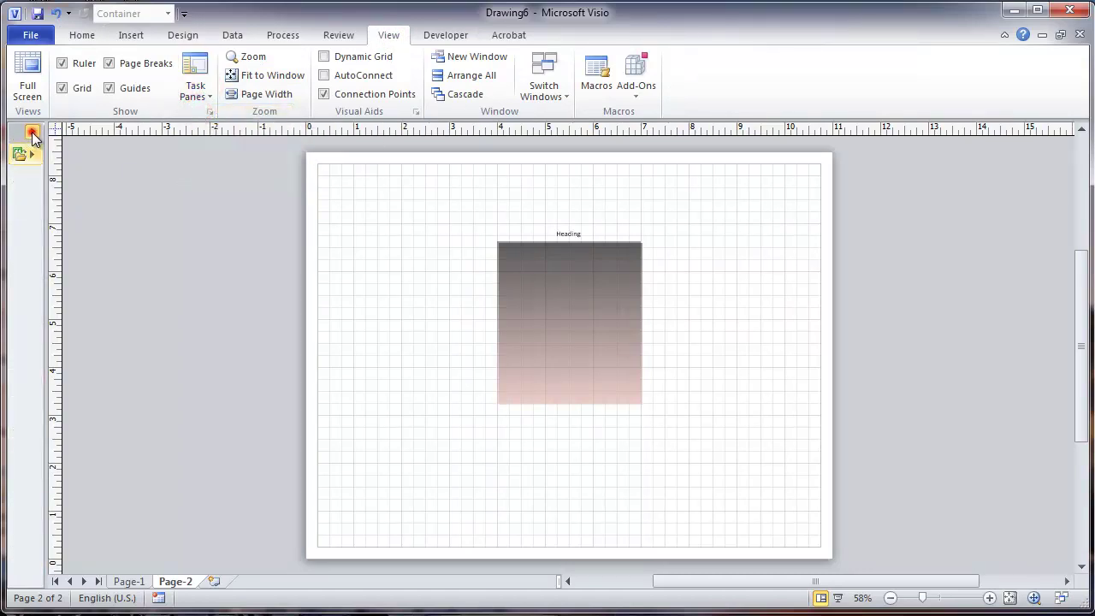
left_click(47, 152)
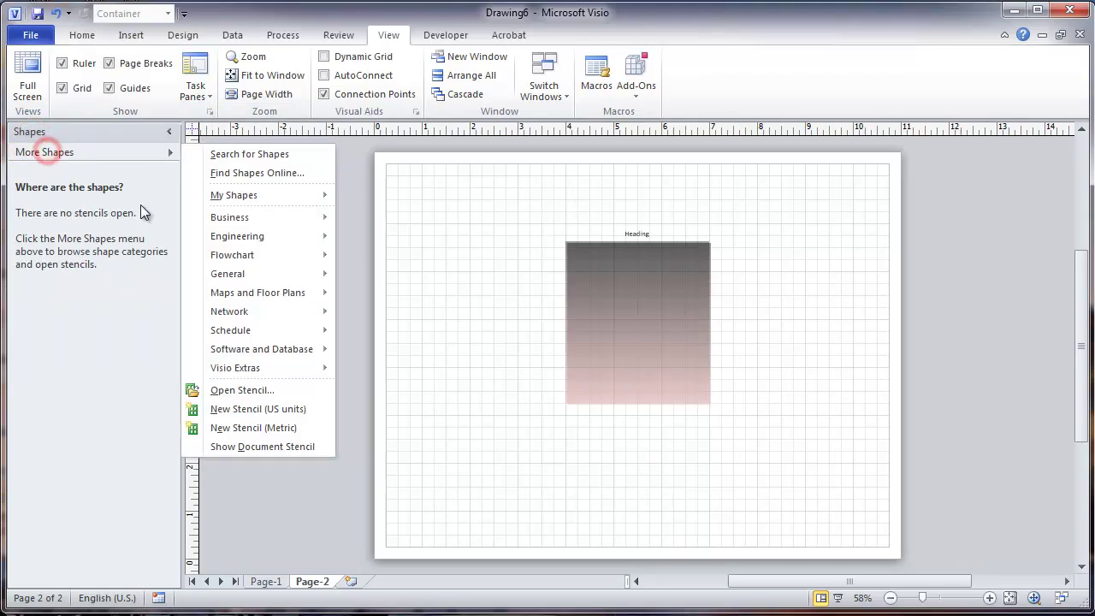
mouse_move(231, 311)
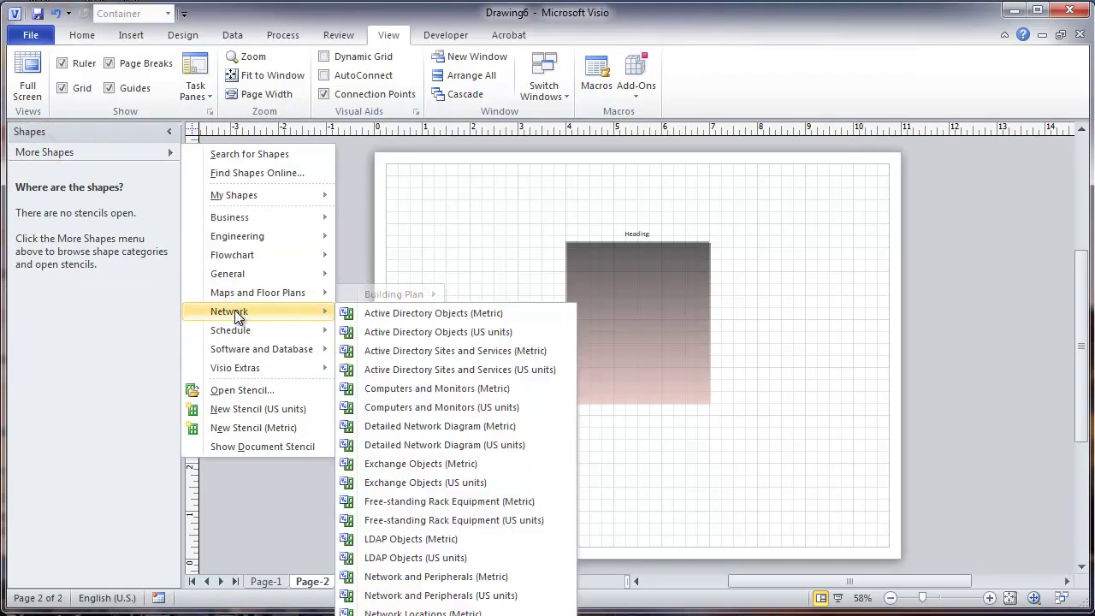
left_click(403, 599)
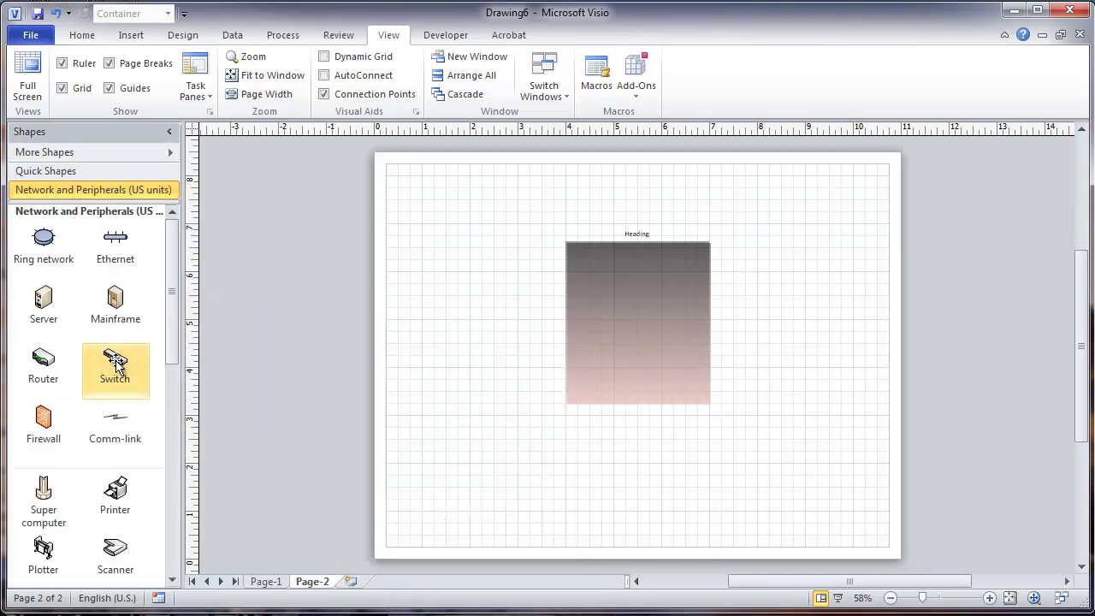
Drop two switches, a server and a router from the stencil into the container.
mouse_move(112, 366)
left_mouse_down()
mouse_move(551, 324)
mouse_move(628, 279)
mouse_move(599, 283)
mouse_move(608, 287)
left_mouse_up()
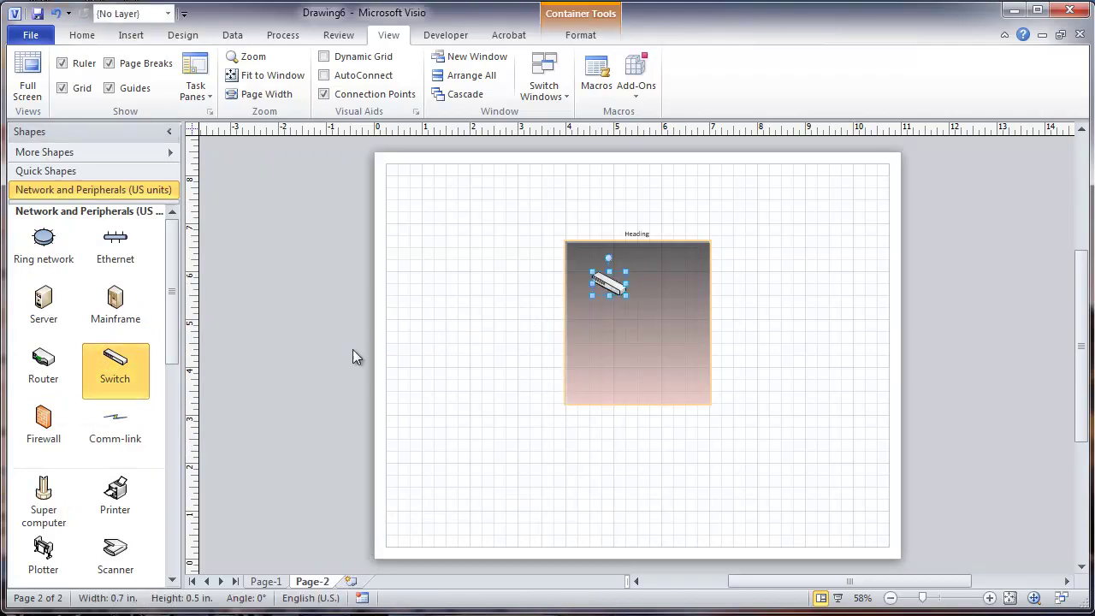
left_click(119, 364)
left_click_drag(120, 364, 614, 315)
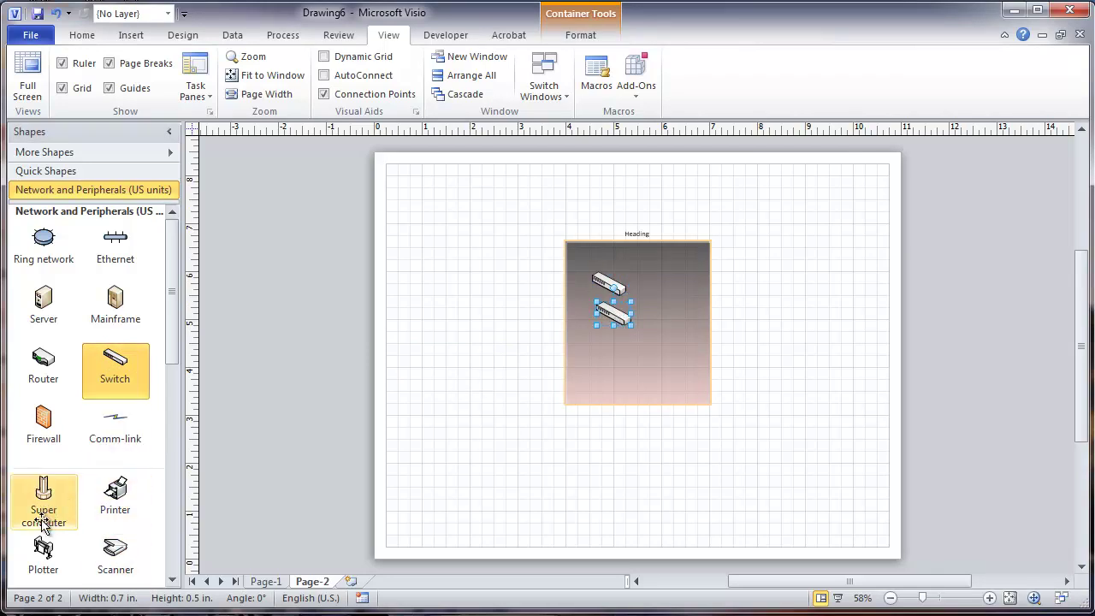
left_click_drag(43, 301, 676, 364)
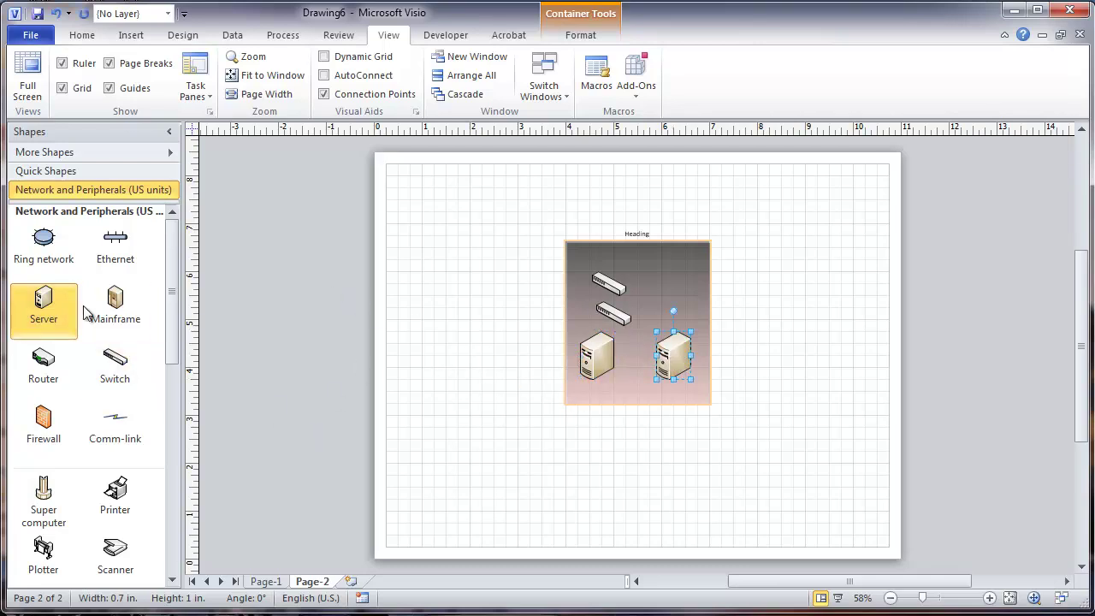
left_click_drag(43, 368, 602, 248)
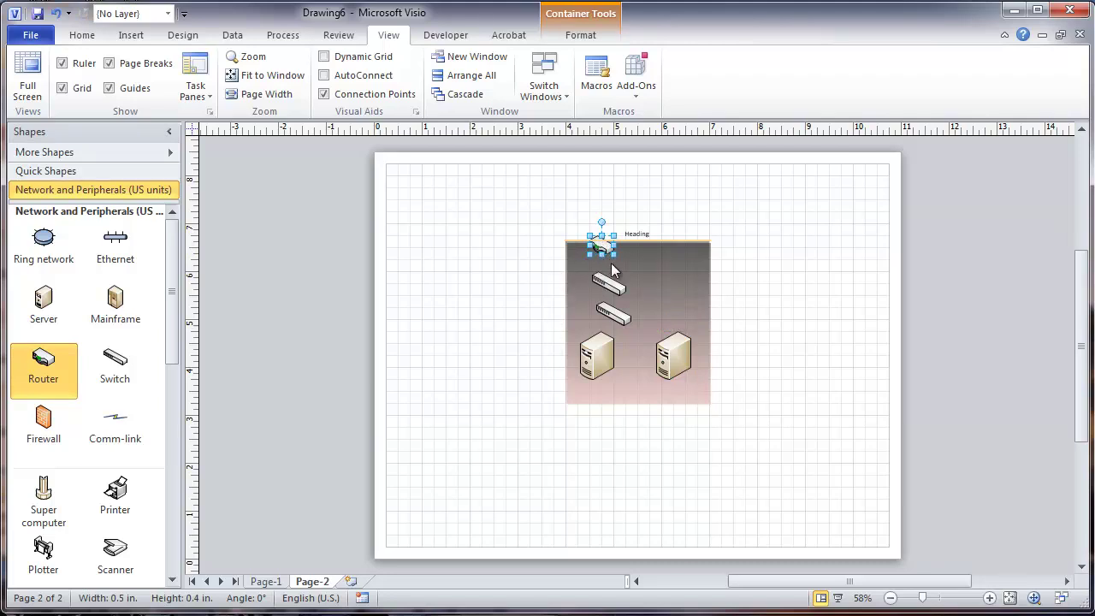
Nudge the router down and place a third server at the container's upper right.
left_click_drag(605, 248, 605, 263)
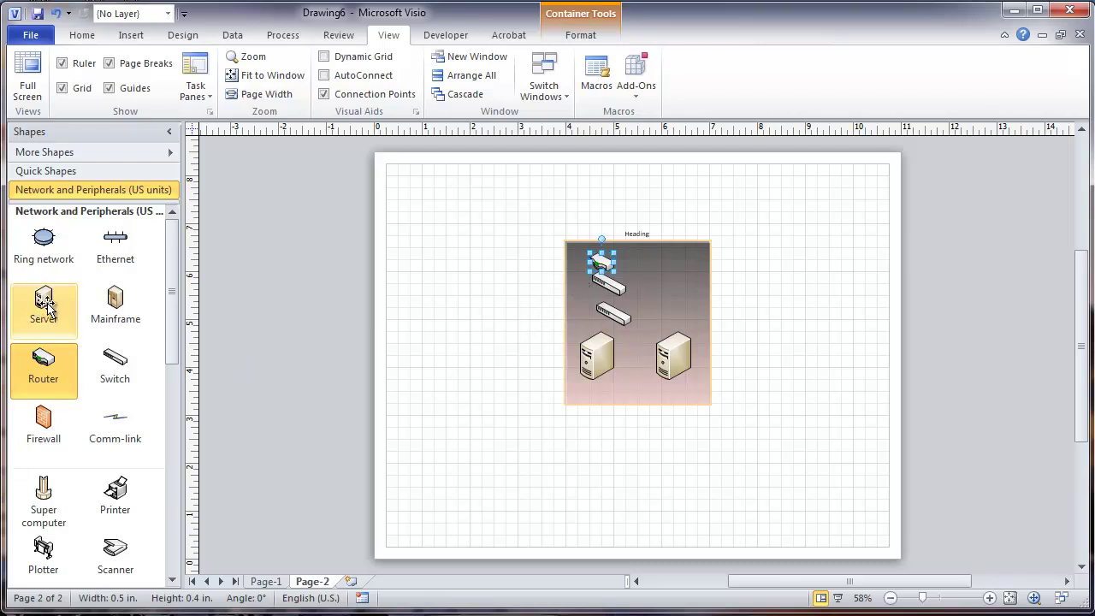
left_click_drag(58, 303, 562, 324)
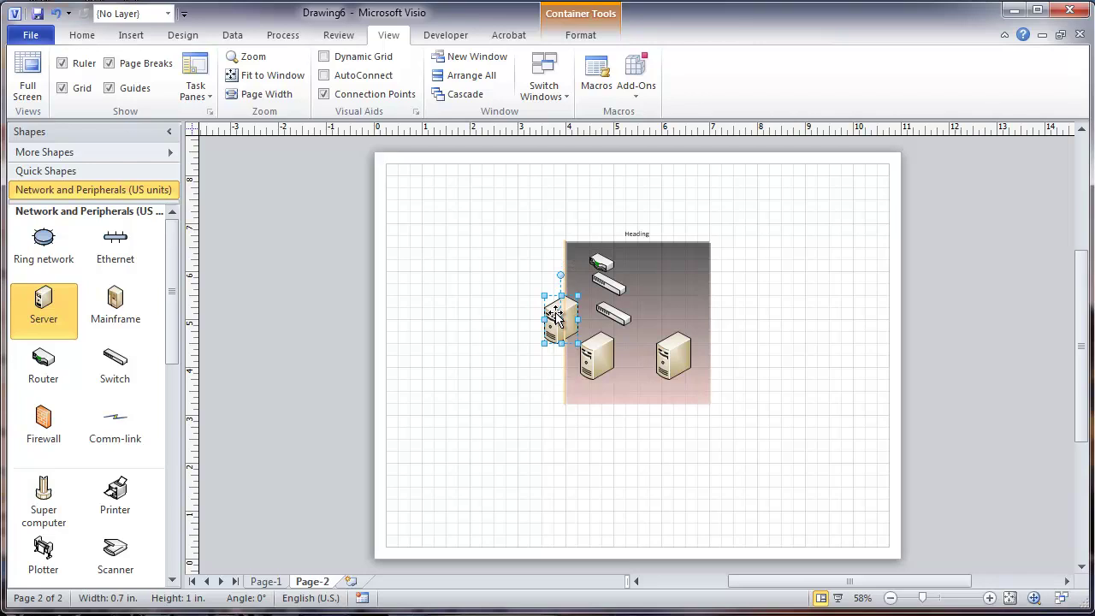
left_click_drag(555, 315, 654, 291)
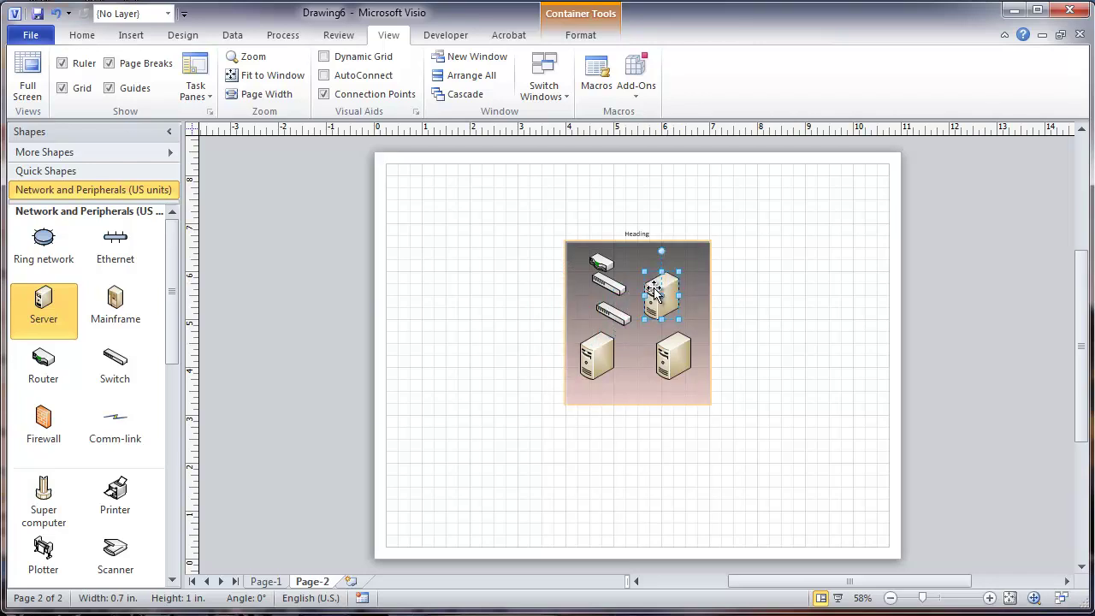
Copy the container with its six devices to the right of the original.
left_click(625, 415)
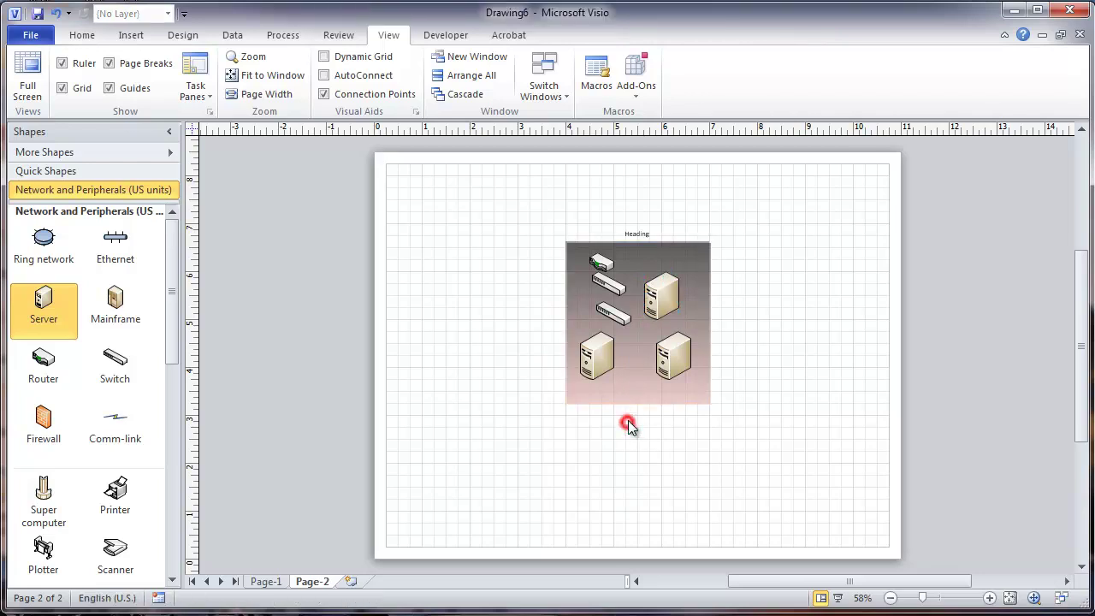
left_click(581, 304)
left_click(569, 317)
left_click_drag(564, 299, 644, 289)
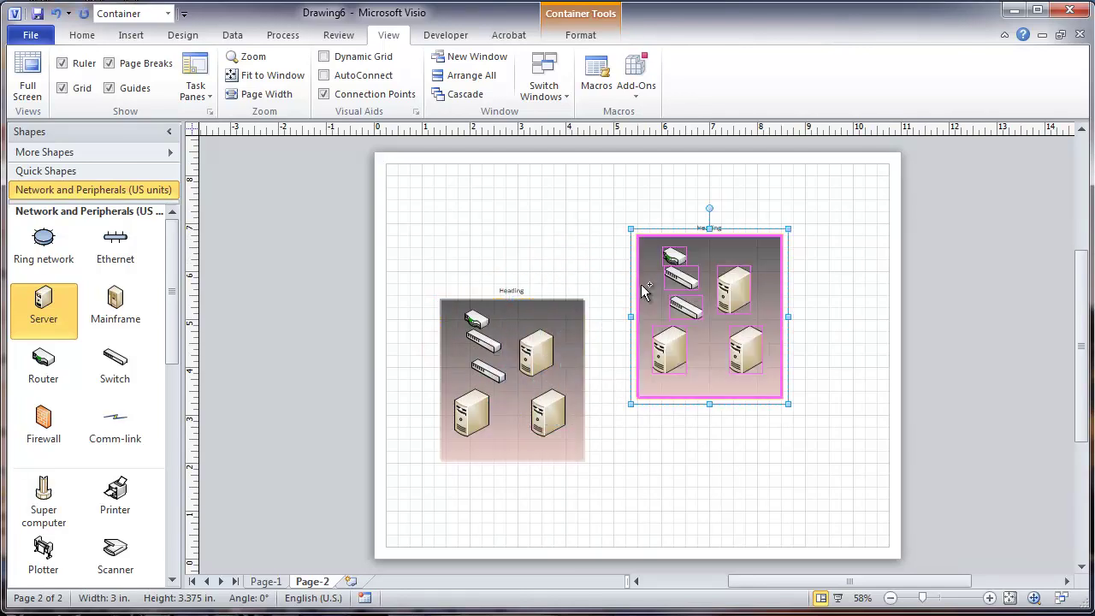
left_click(700, 454)
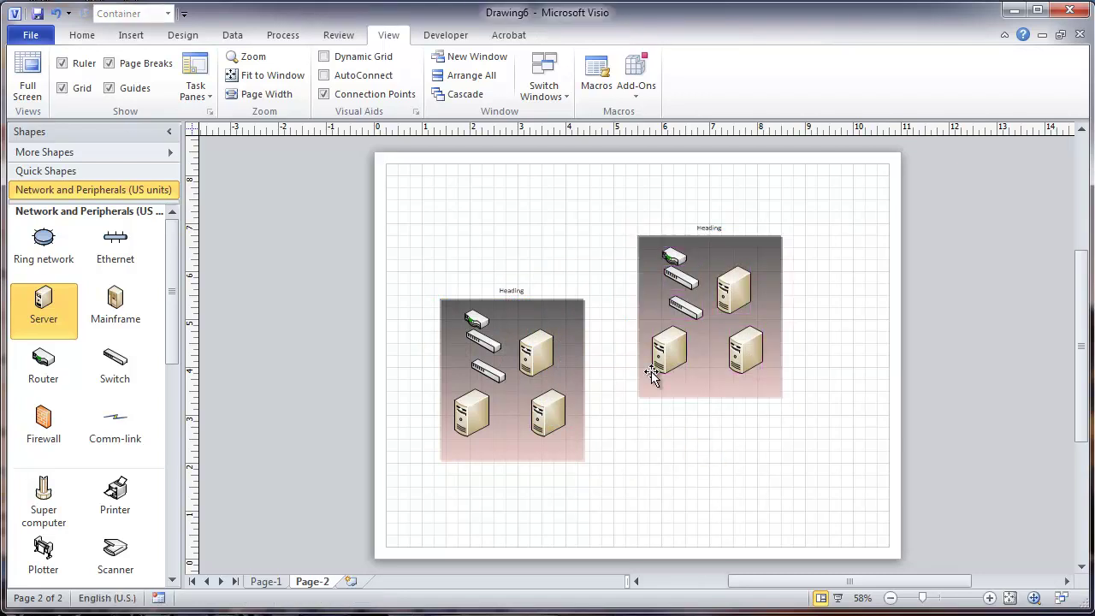
Label the left container's heading MDF and the right container's heading IDF.
left_click(491, 297)
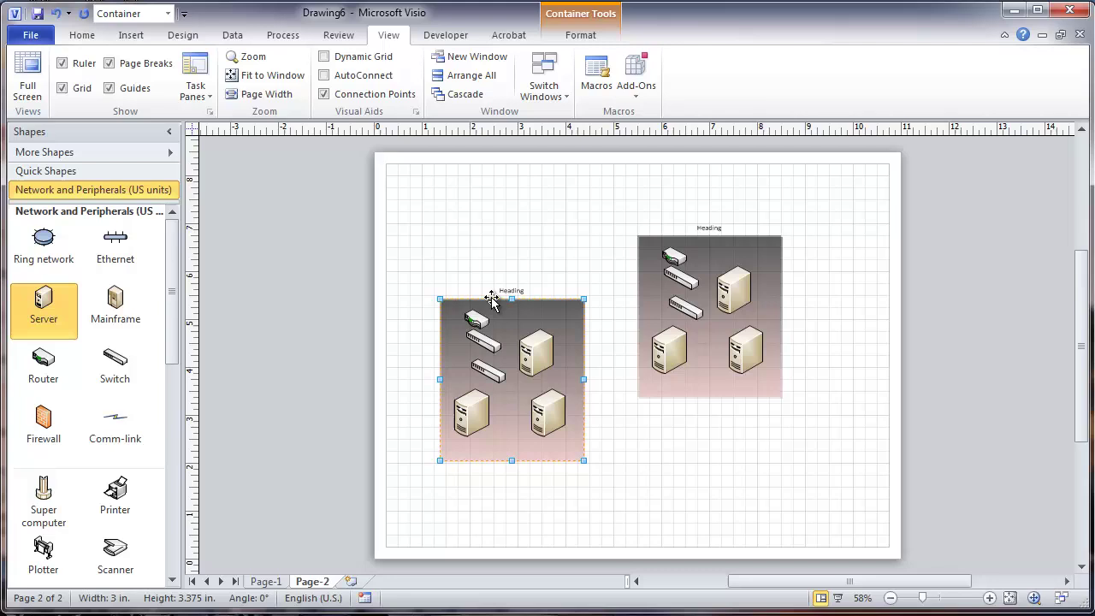
type("MDF")
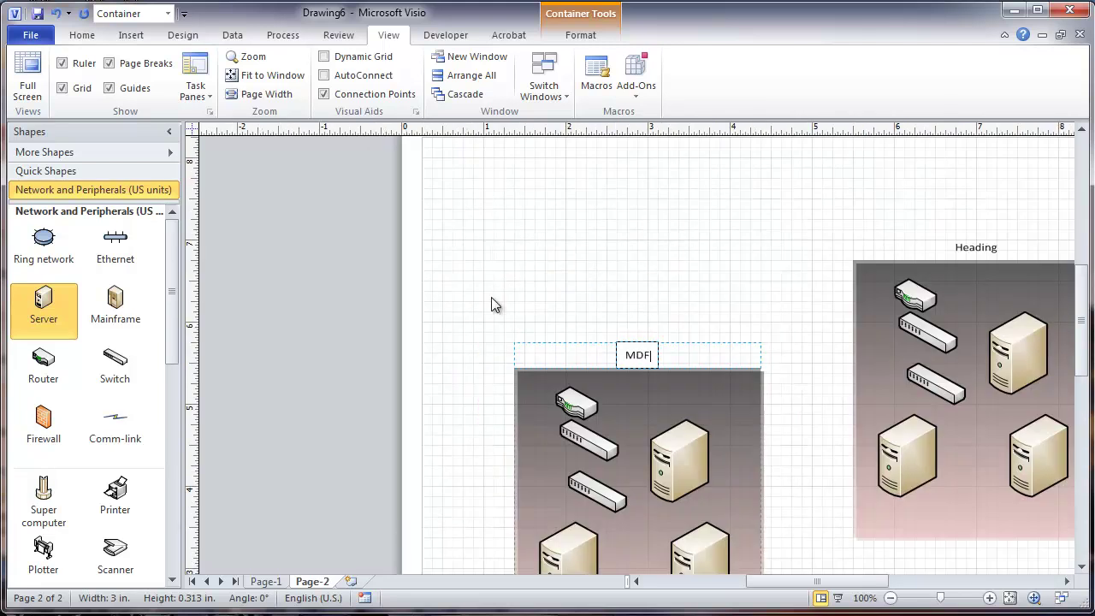
left_click(567, 263)
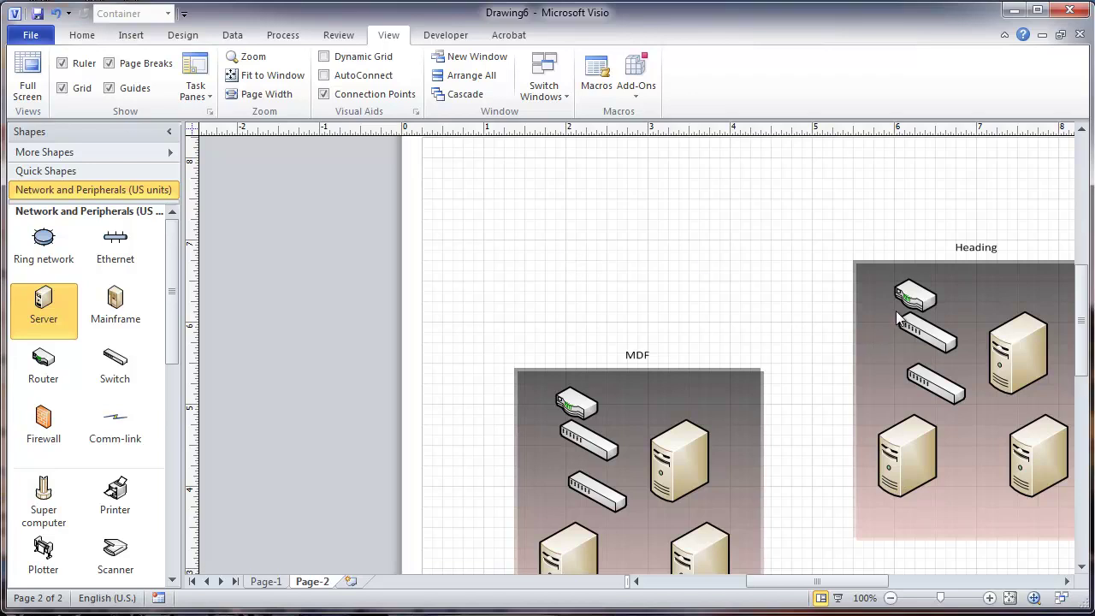
left_click(938, 261)
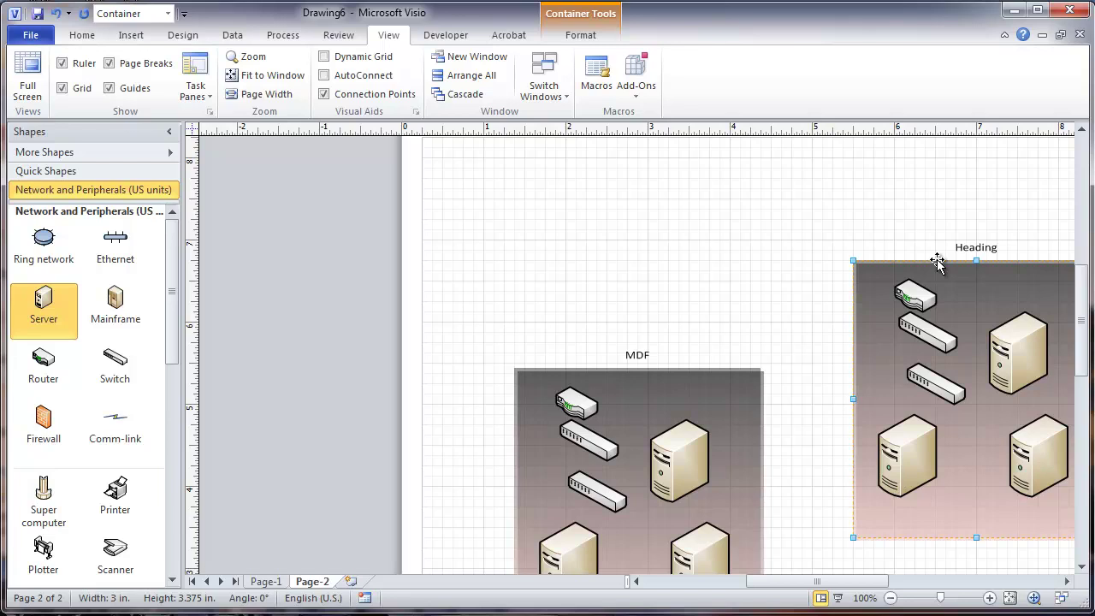
type("IDF")
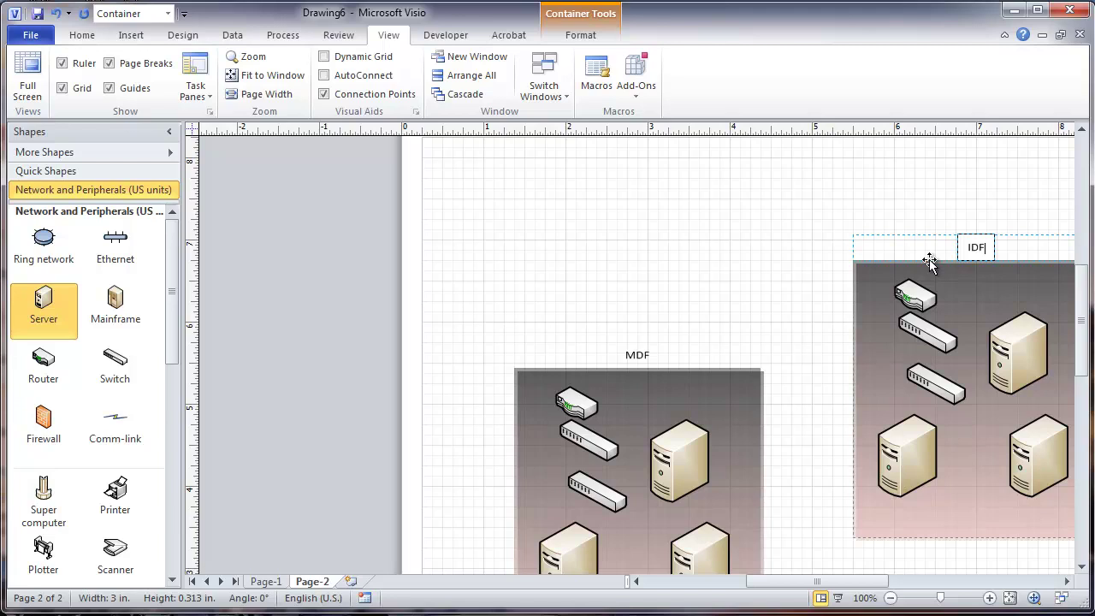
left_click(721, 215)
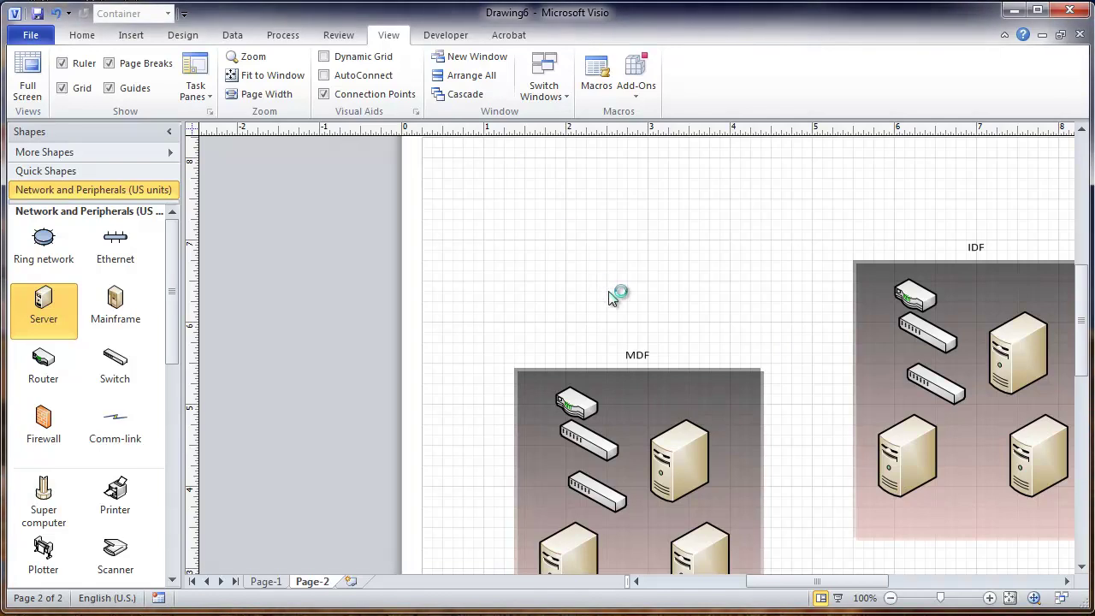
Zoom out and enlarge the MDF container up and to the right.
left_click(890, 597)
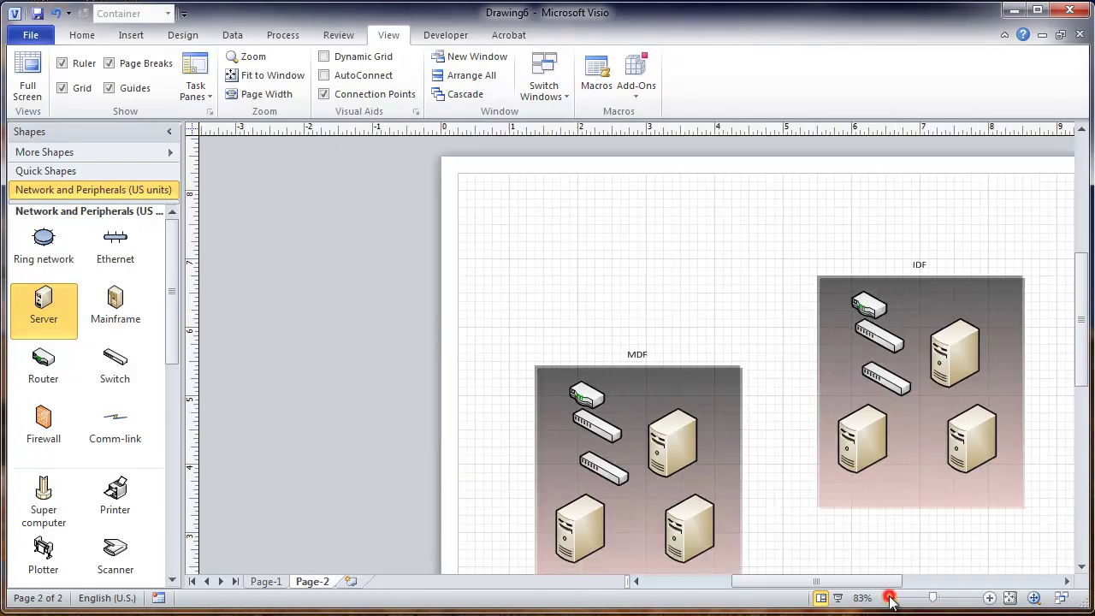
left_click(891, 598)
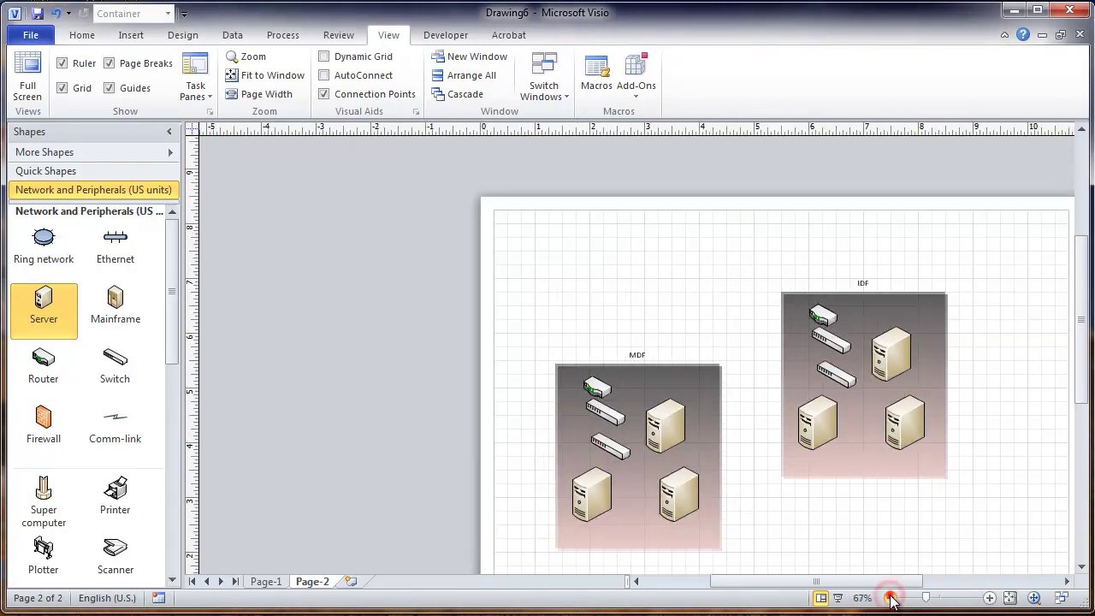
left_click(643, 366)
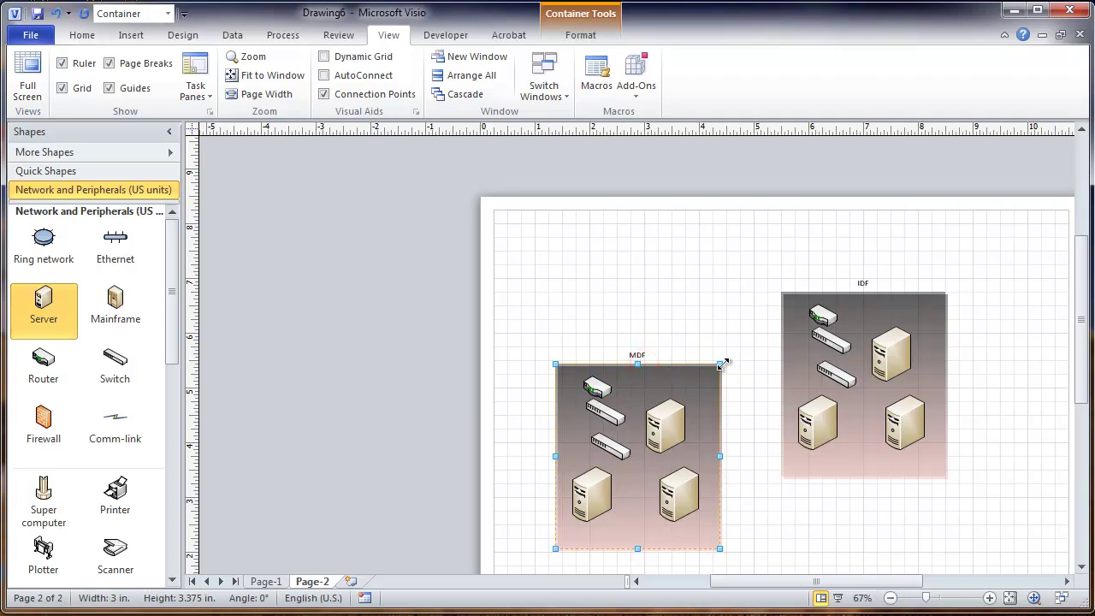
left_click_drag(720, 365, 847, 235)
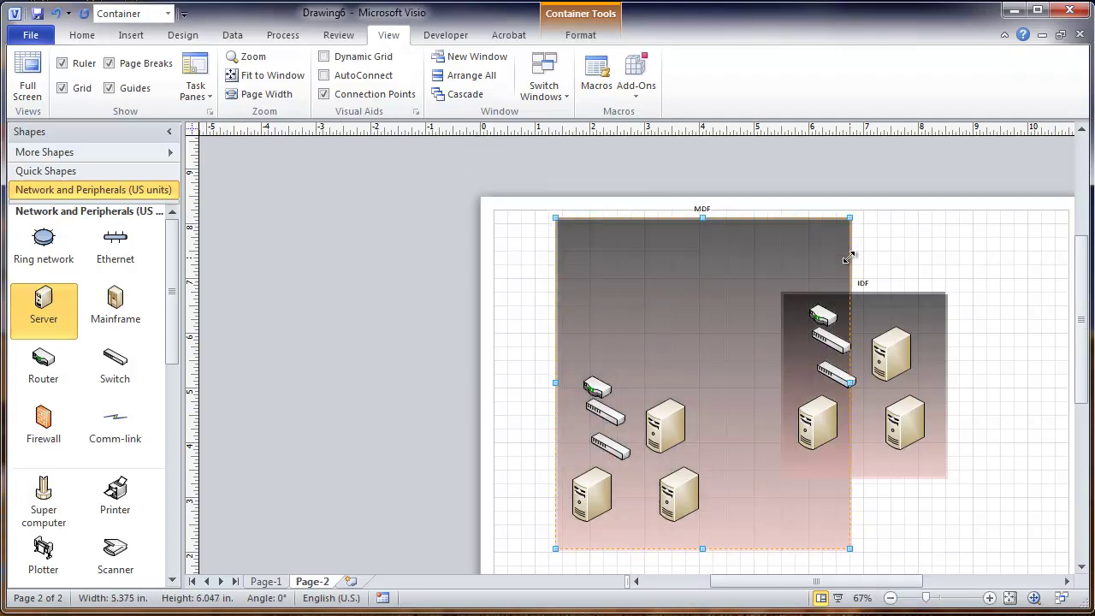
Move the IDF container inside MDF, then shift MDF right and down on the page.
left_click(891, 294)
left_click_drag(890, 294, 782, 262)
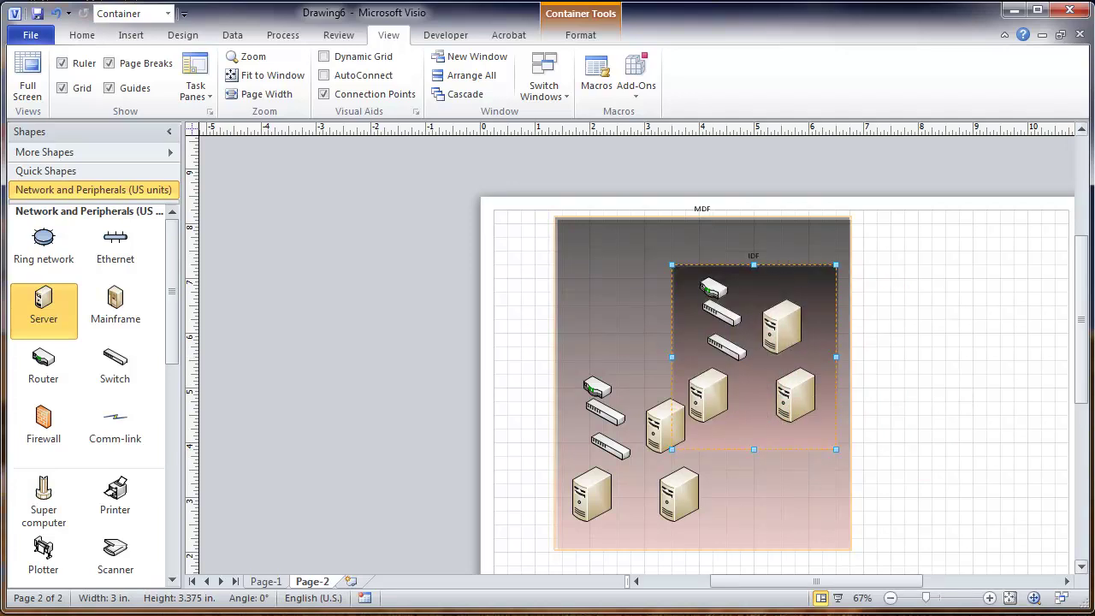
left_click_drag(1083, 387, 1080, 402)
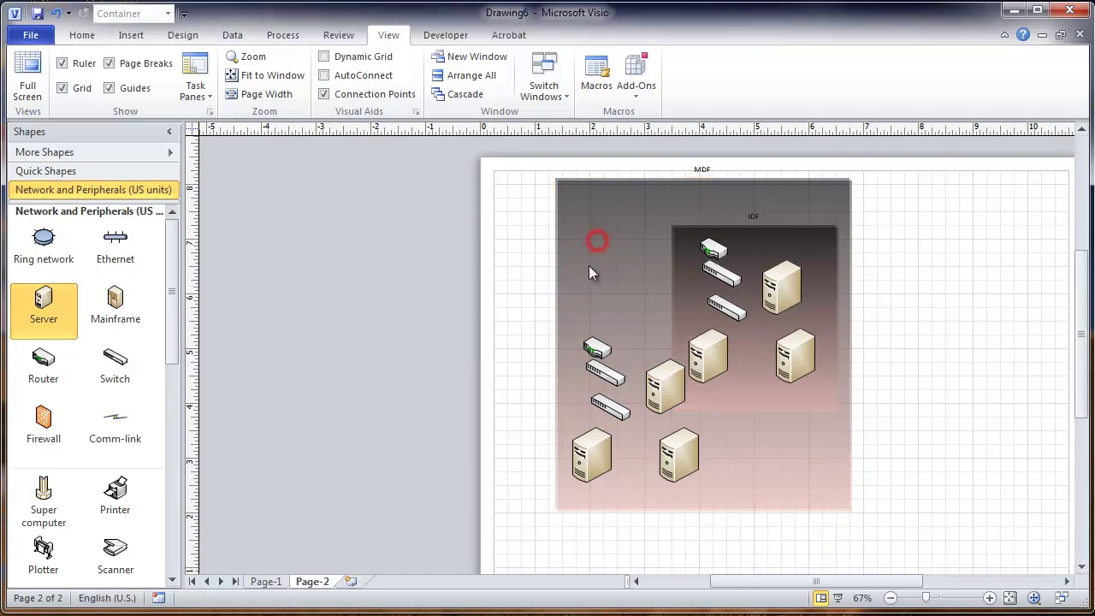
left_click(559, 276)
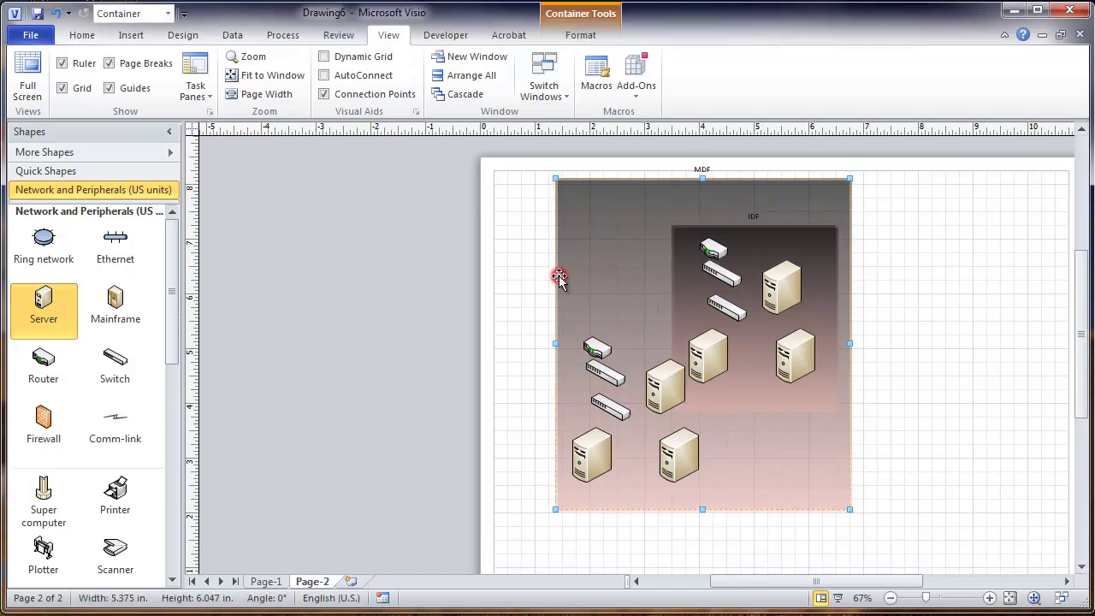
left_click_drag(558, 275, 649, 305)
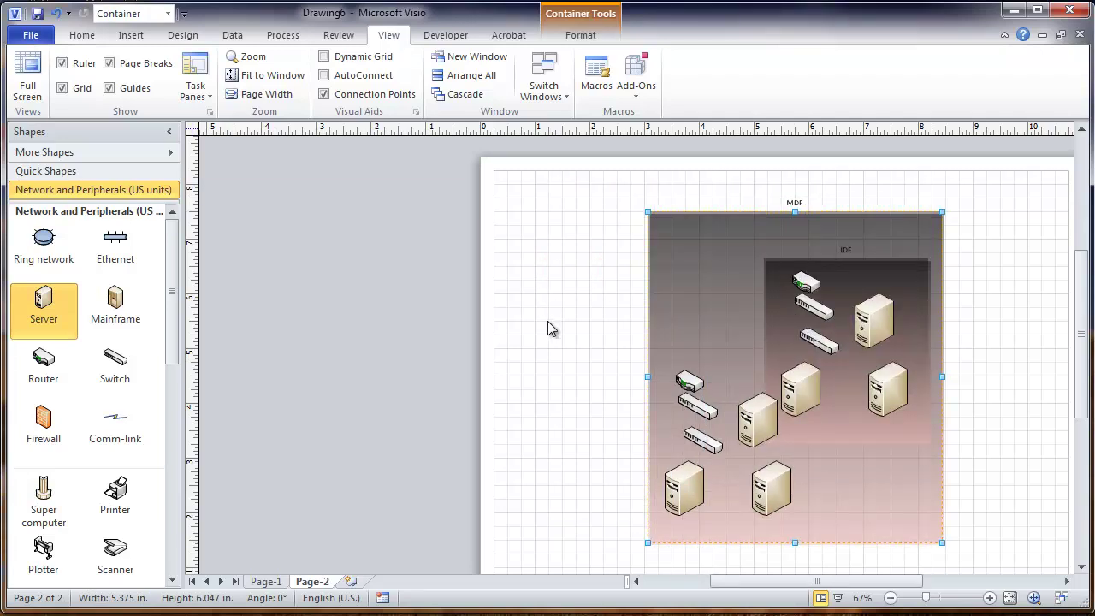
Raise IDF slightly within MDF and move the overlapping server out of IDF into MDF.
left_click(548, 321)
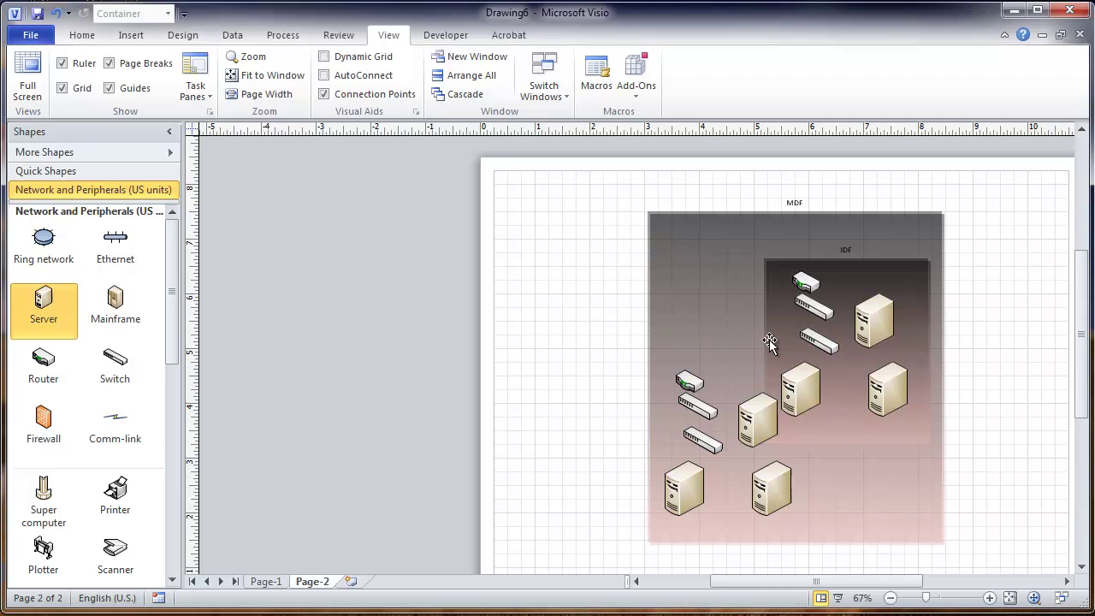
left_click_drag(769, 339, 773, 299)
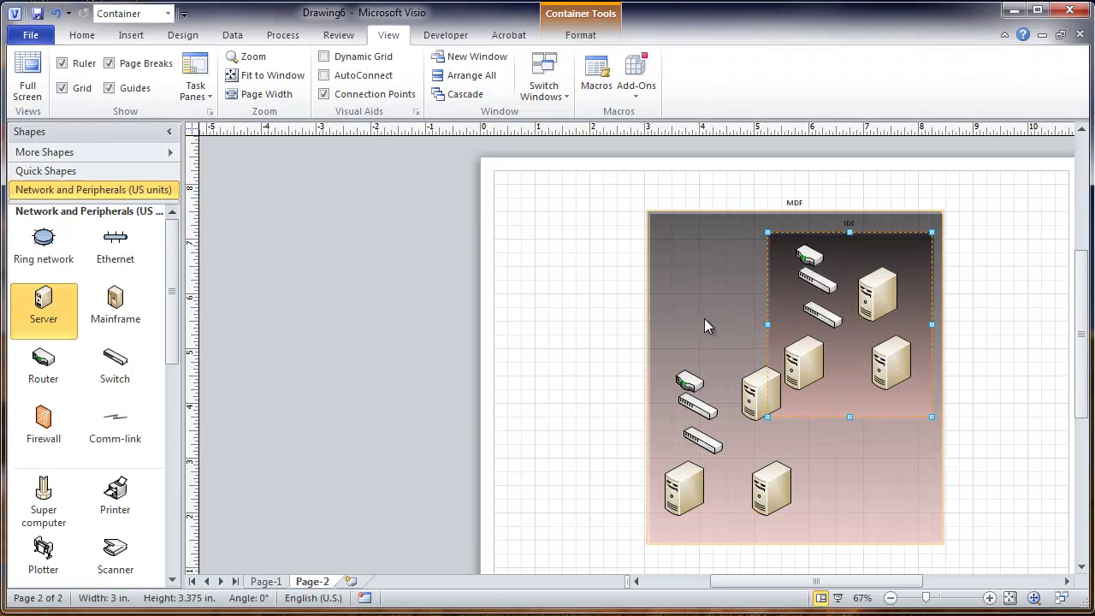
left_click_drag(756, 387, 722, 368)
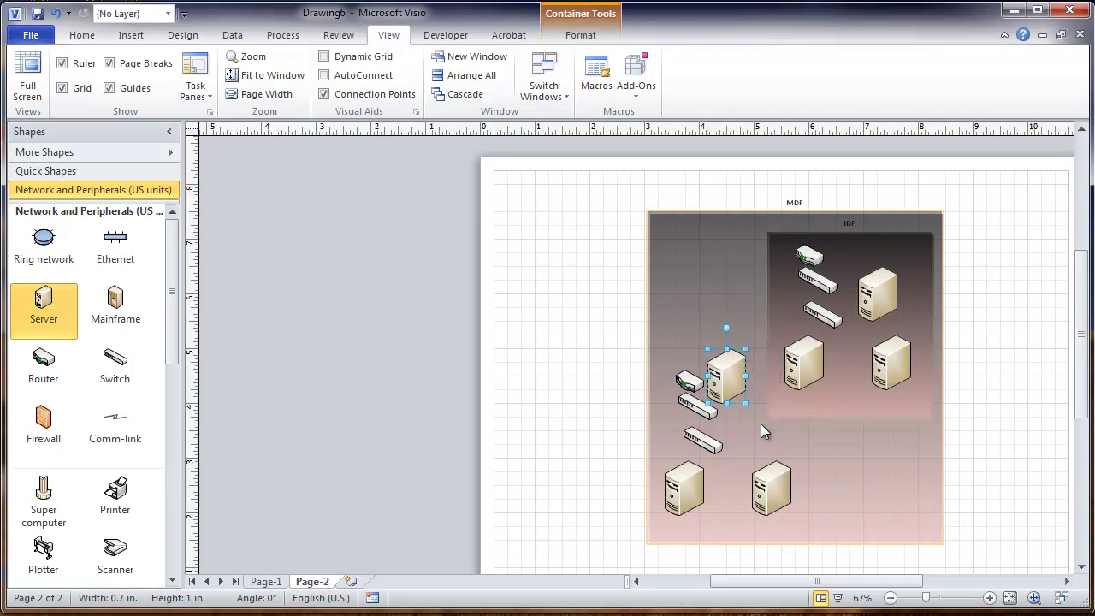
left_click(791, 437)
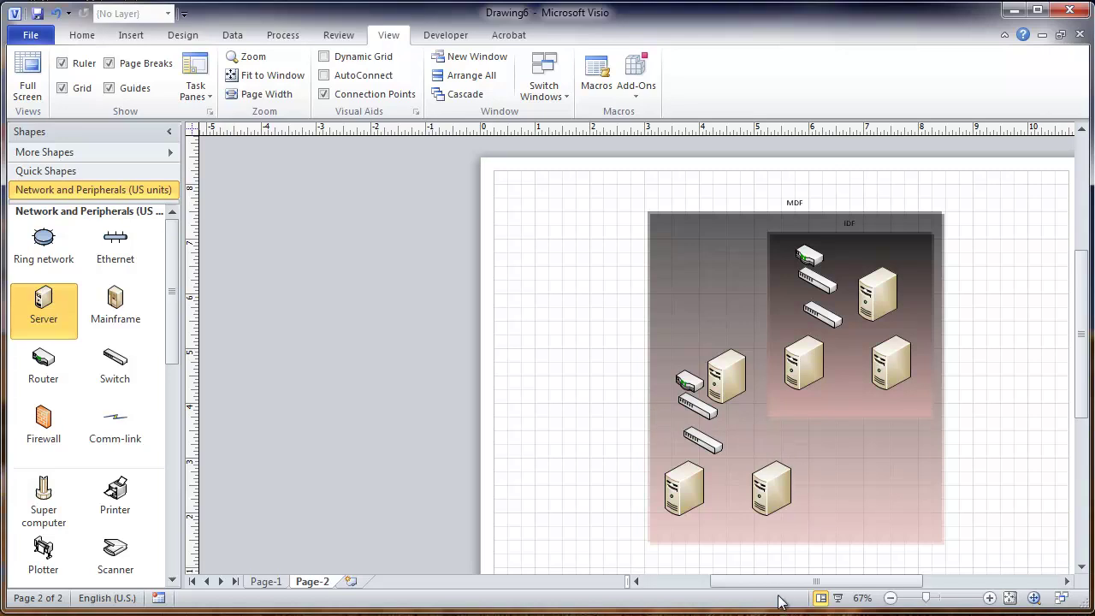
left_click_drag(780, 583, 807, 588)
left_click_drag(1084, 390, 1084, 398)
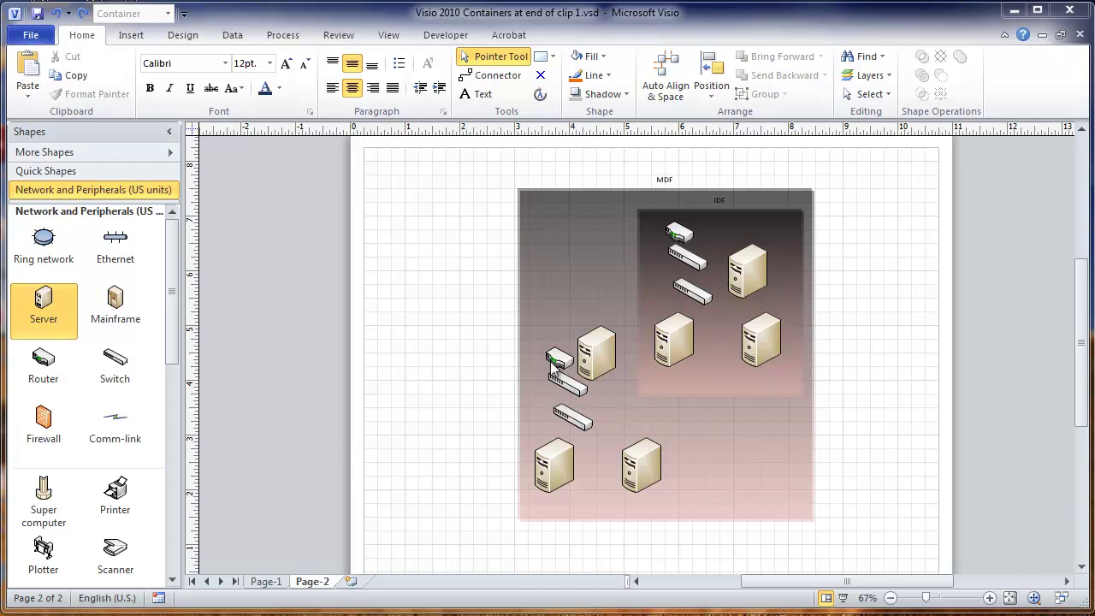
Drag MDF's left side outward so the container is 5.938 in by 6.047 in.
left_click_drag(525, 349, 486, 354)
left_click(515, 350)
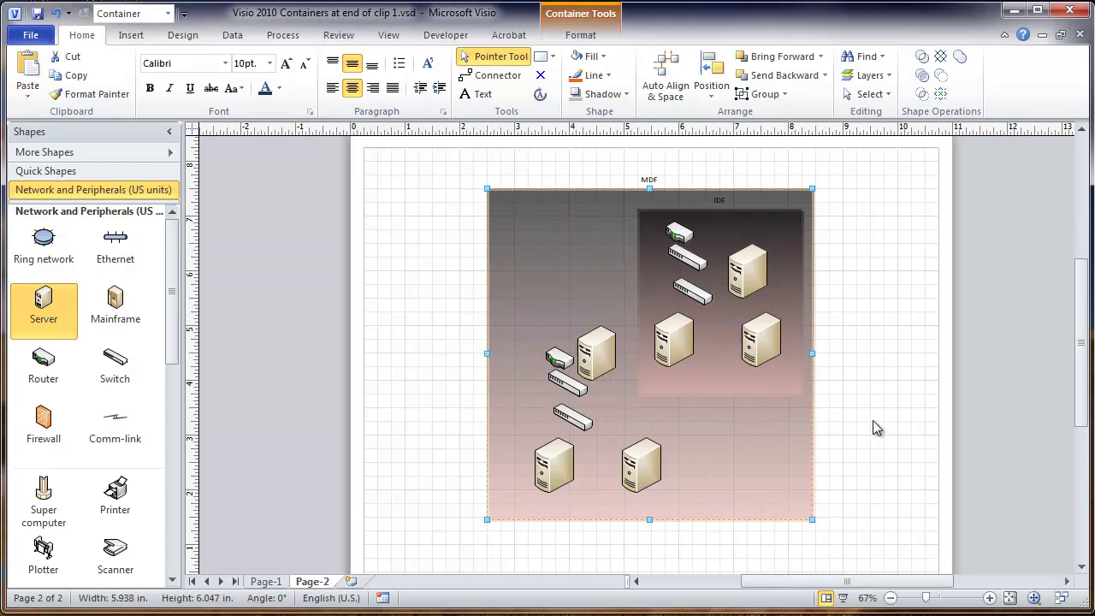
Apply Container > Fit to Contents to MDF, shrinking it to 5.129 in by 5.422 in.
right_click(811, 422)
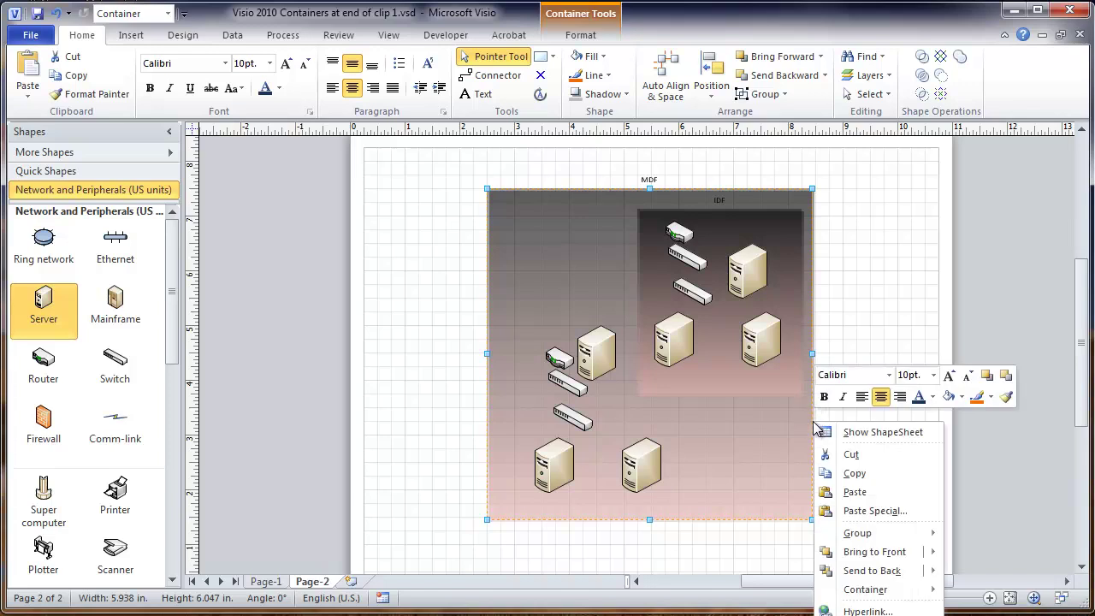
mouse_move(859, 592)
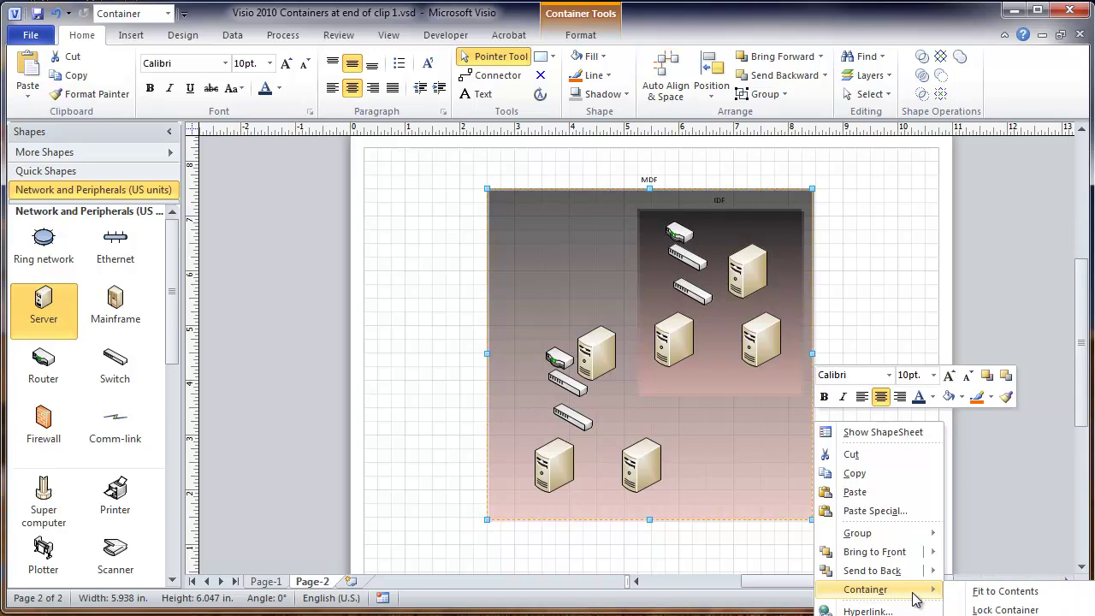
left_click(996, 595)
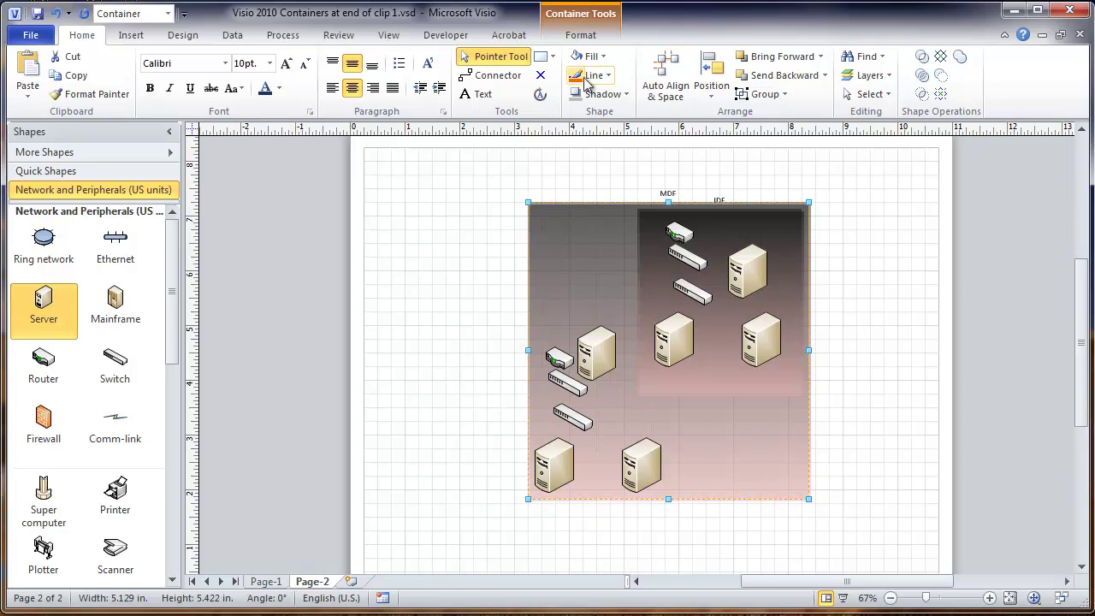
Show the Container Tools Format options and expand the Heading Style gallery for the container.
left_click(580, 22)
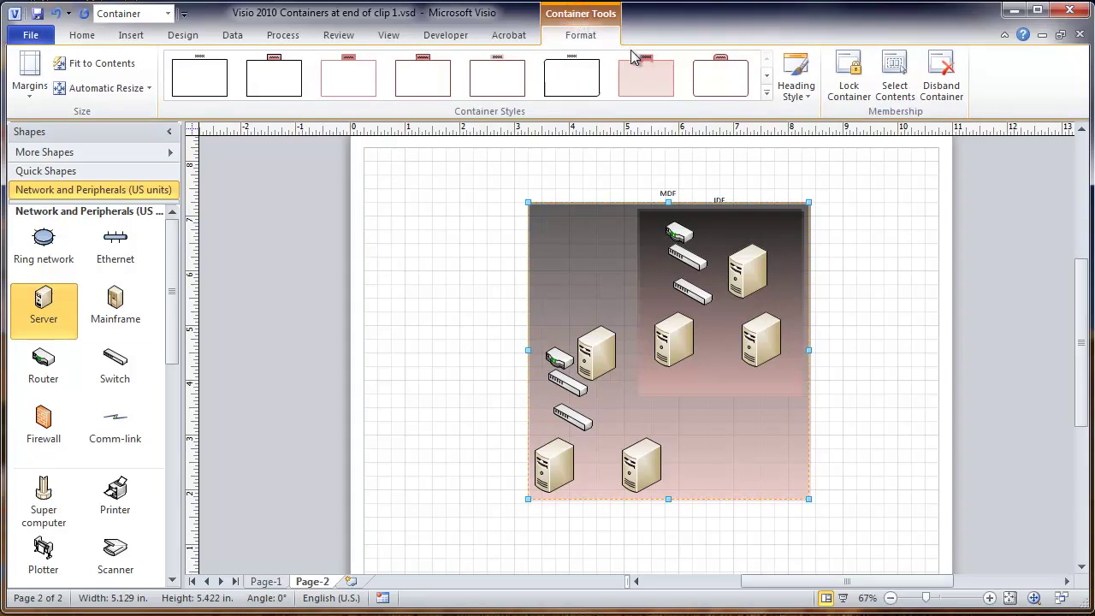
left_click(811, 101)
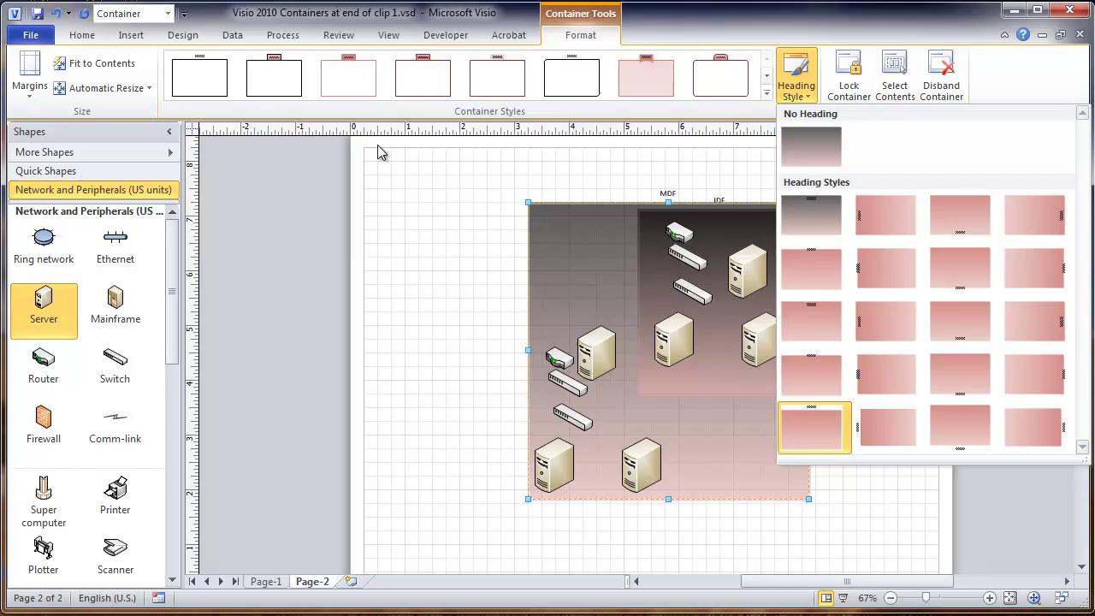
Set the MDF container margin to 0.5 in, enlarging it to 5.879 by 6.172 in.
left_click(147, 91)
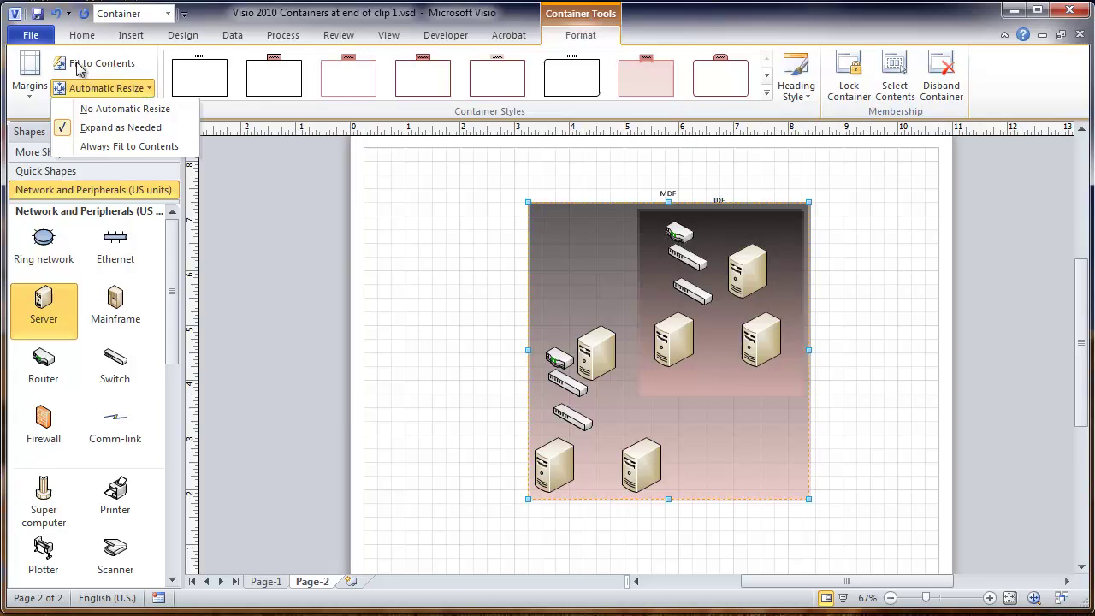
left_click(31, 96)
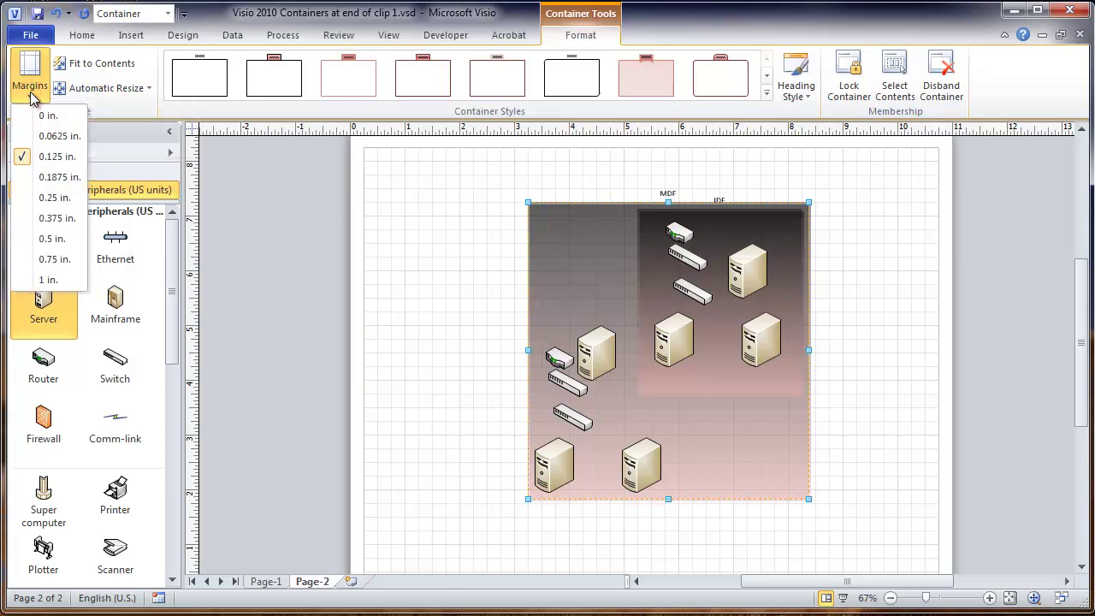
left_click(40, 239)
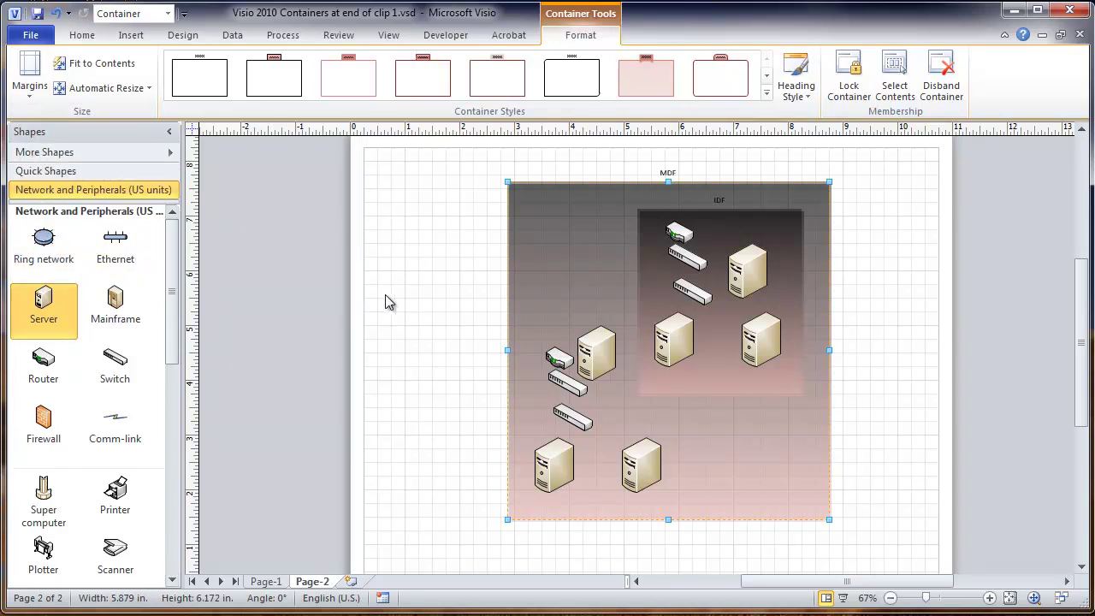
left_click(407, 301)
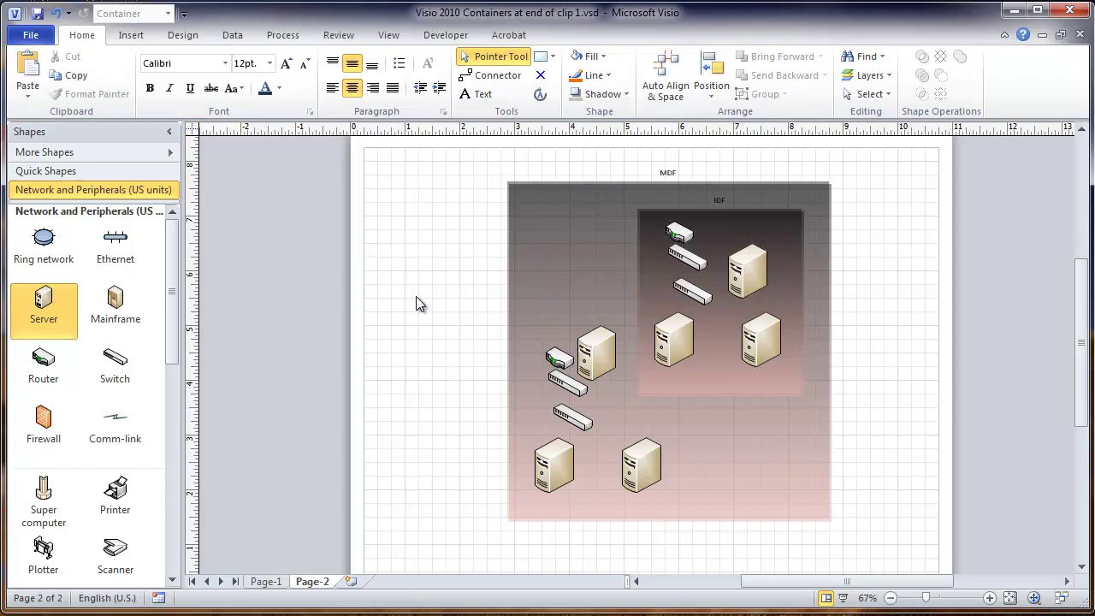